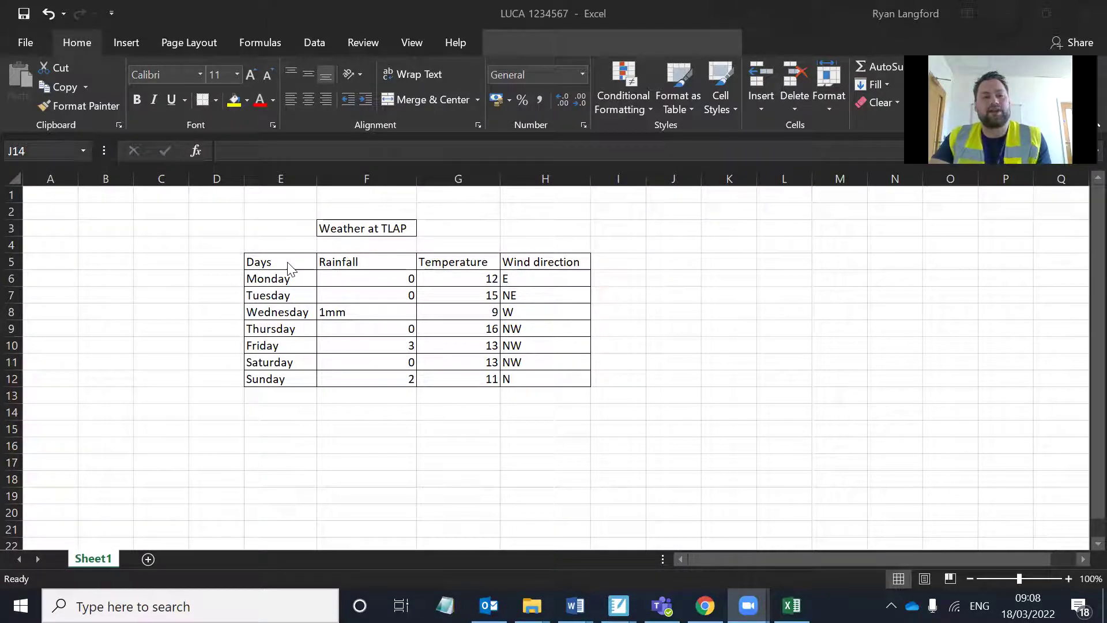
Make the title "Weather at TLAP" in cell F3 bold and underlined
click(355, 241)
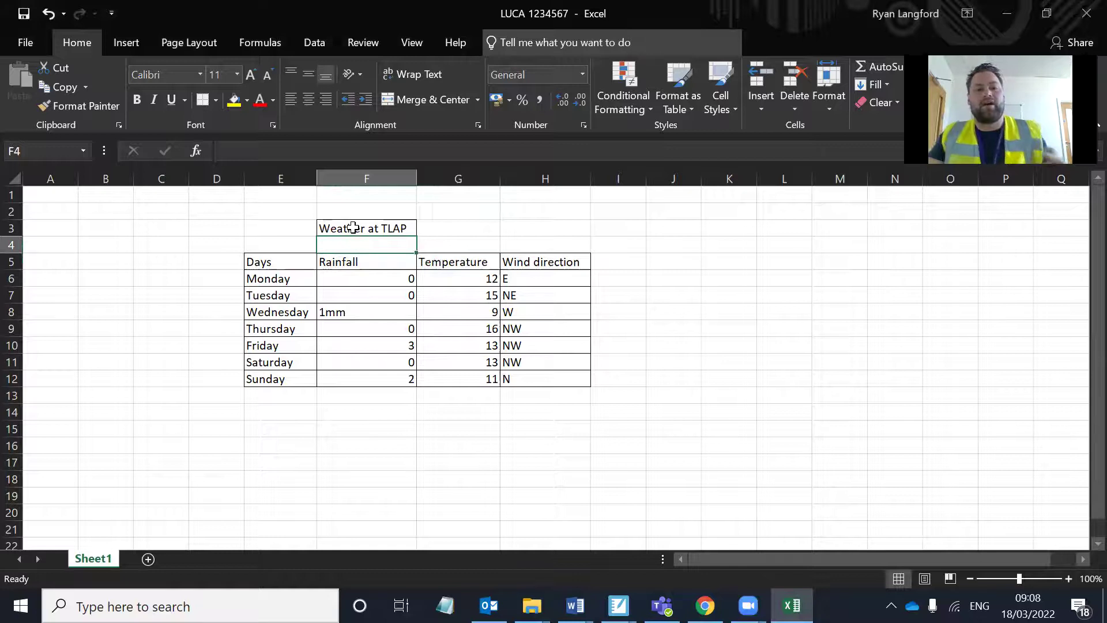
click(358, 229)
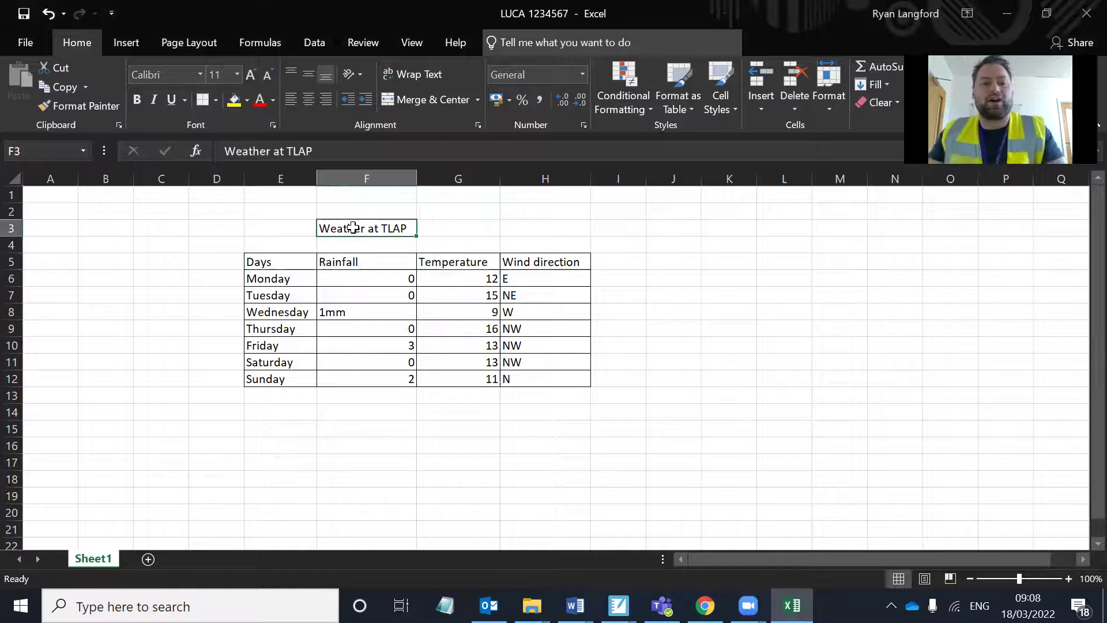
click(138, 99)
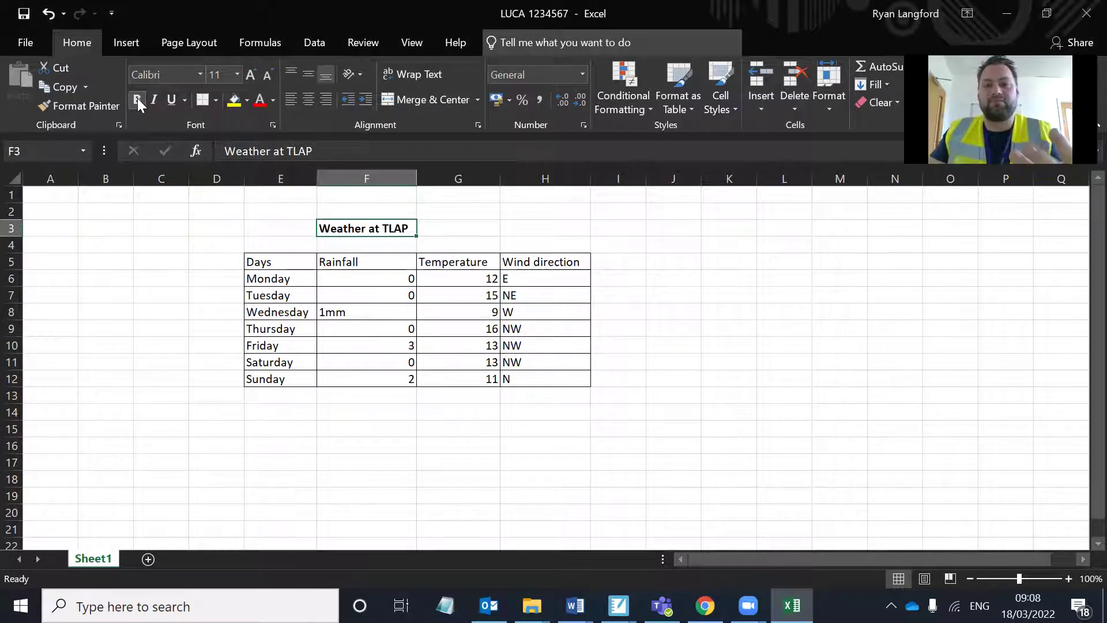
click(170, 99)
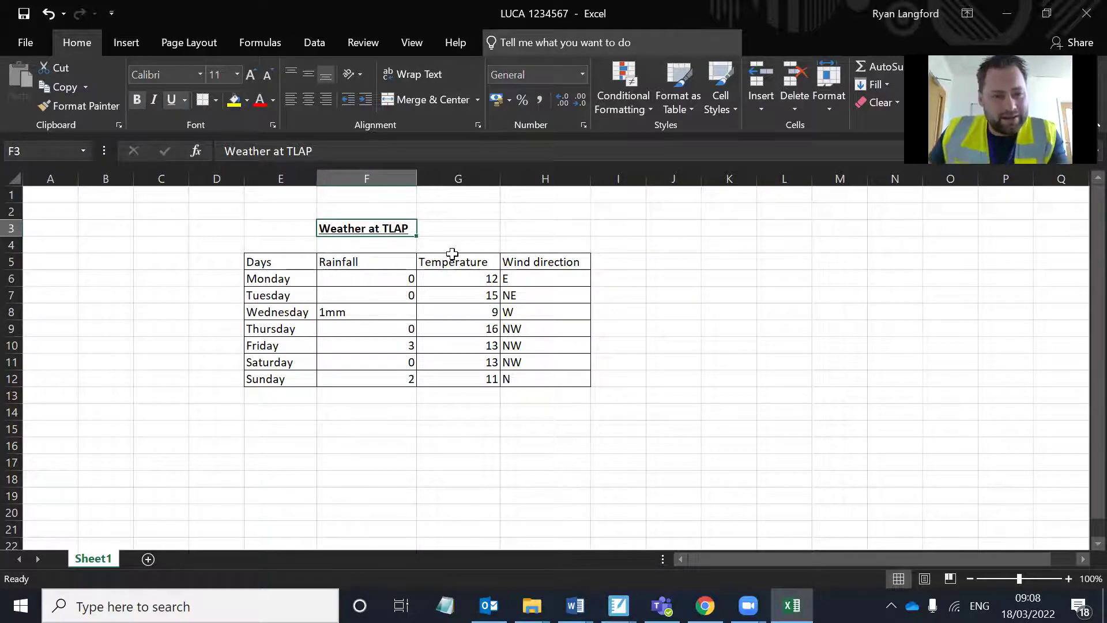
Make the table's header row from Days to Wind direction bold and centred
drag(255, 259, 549, 260)
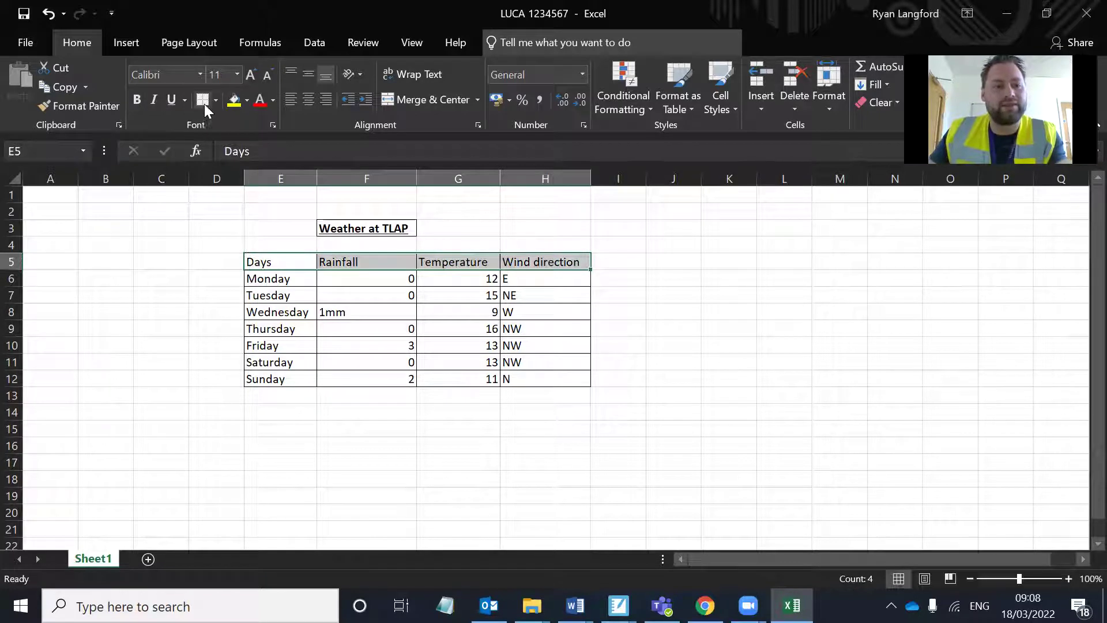
click(136, 98)
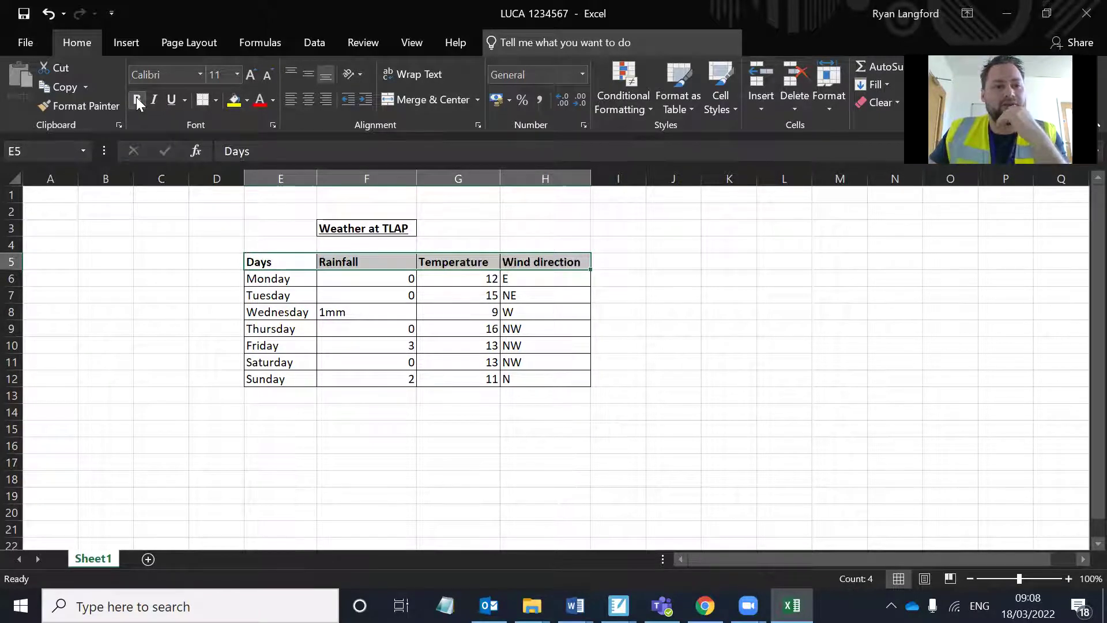
click(301, 100)
Centre the rainfall, temperature and wind direction entries for Monday to Sunday in F6:H12
drag(332, 282, 531, 378)
click(314, 102)
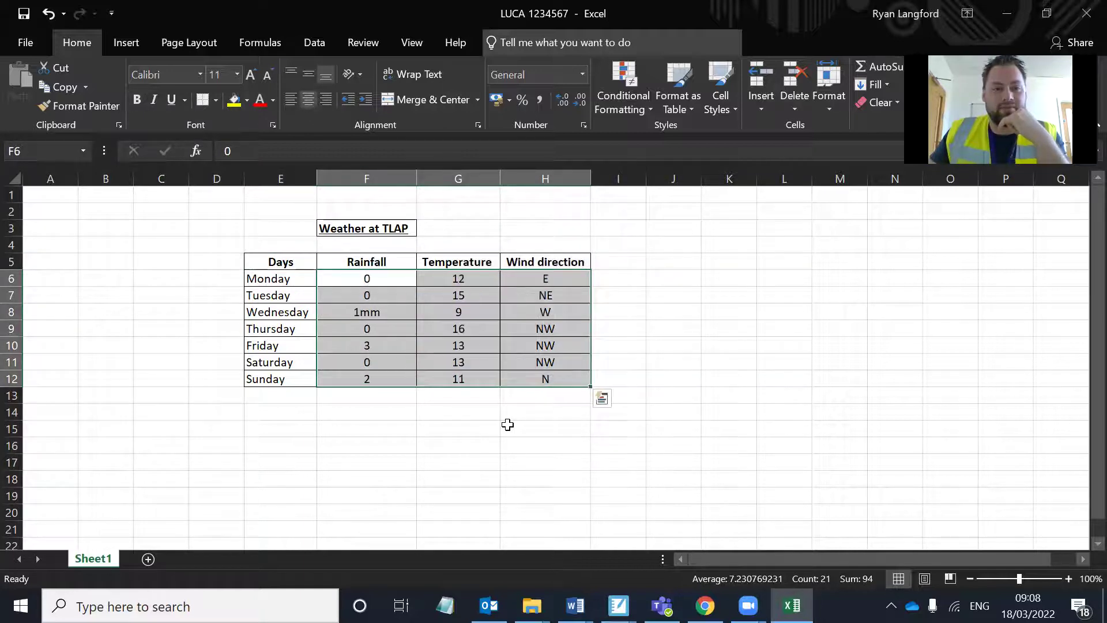
click(507, 424)
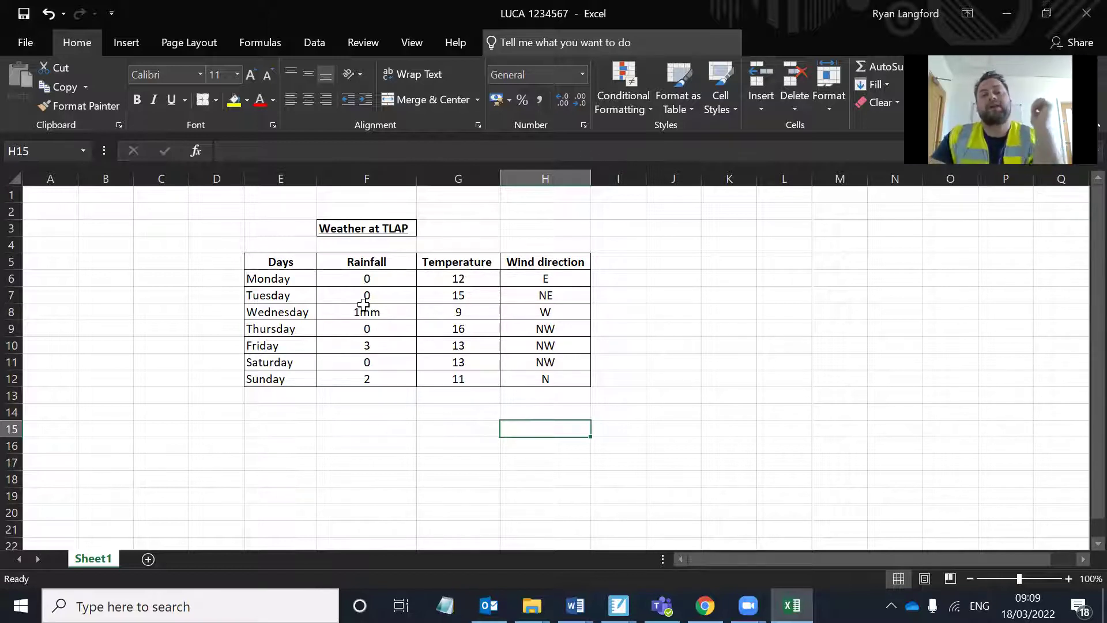
scroll(363, 304, down, 2)
scroll(364, 300, up, 2)
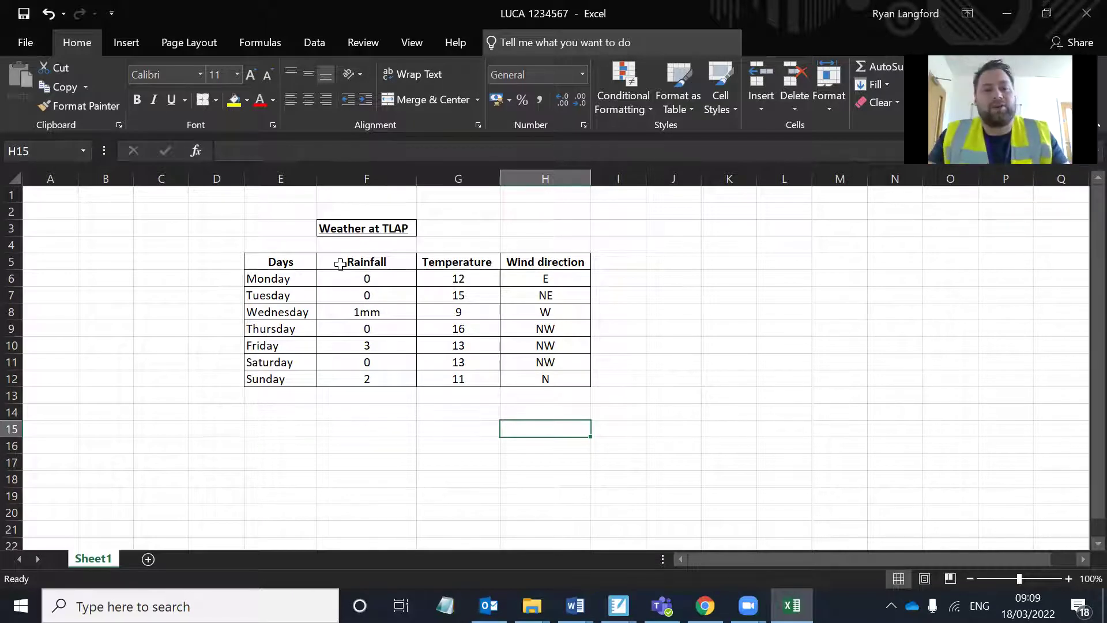
drag(301, 258, 313, 372)
drag(481, 257, 488, 378)
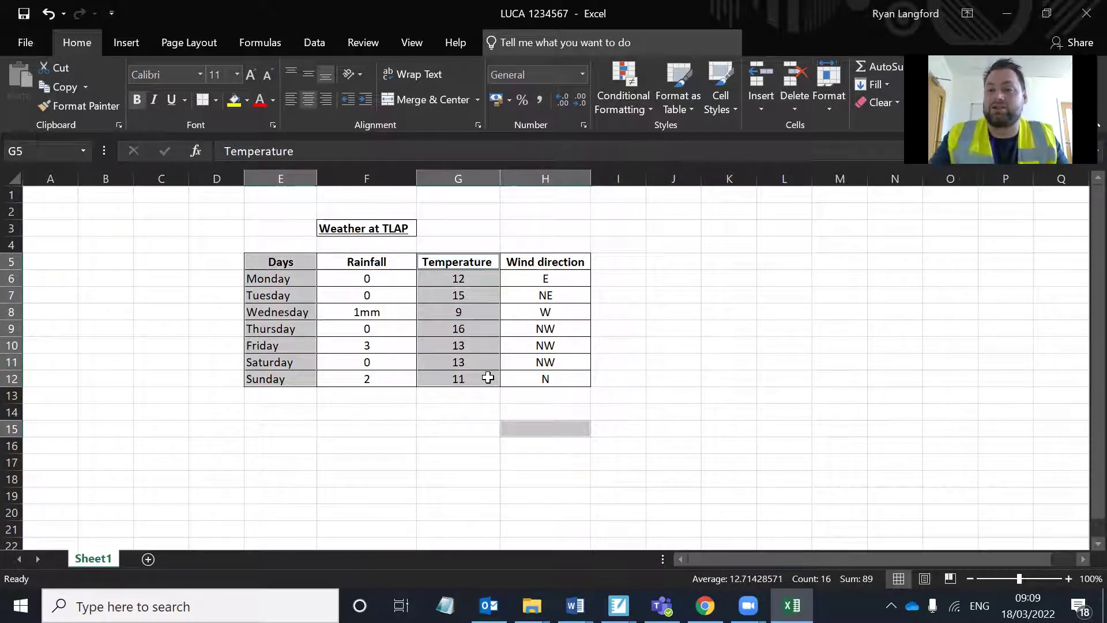
click(839, 428)
drag(289, 260, 285, 381)
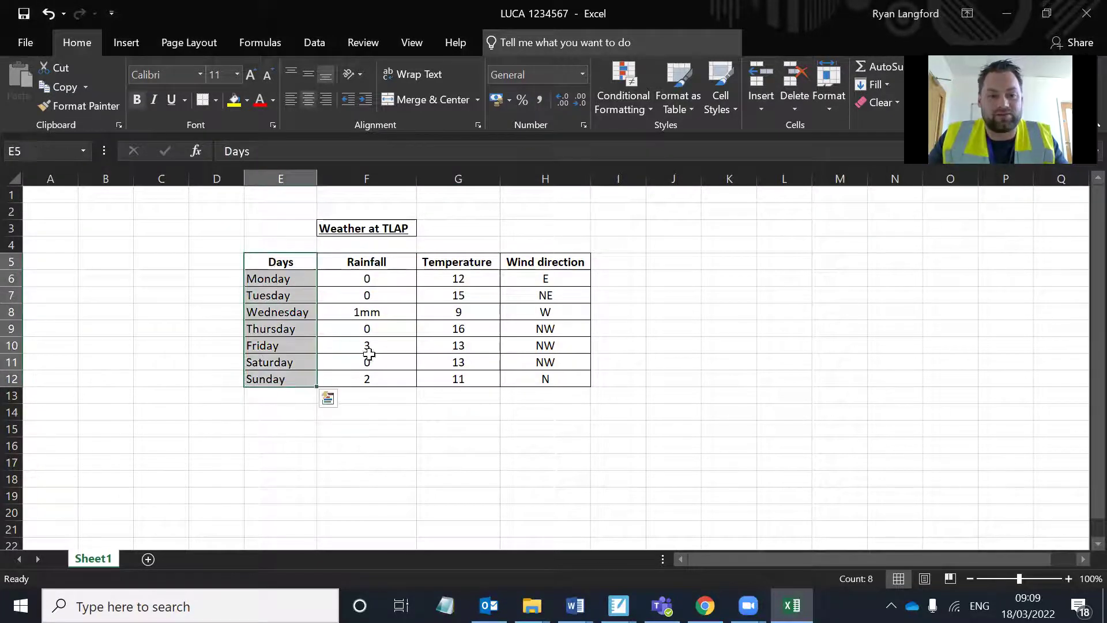
drag(451, 259, 458, 380)
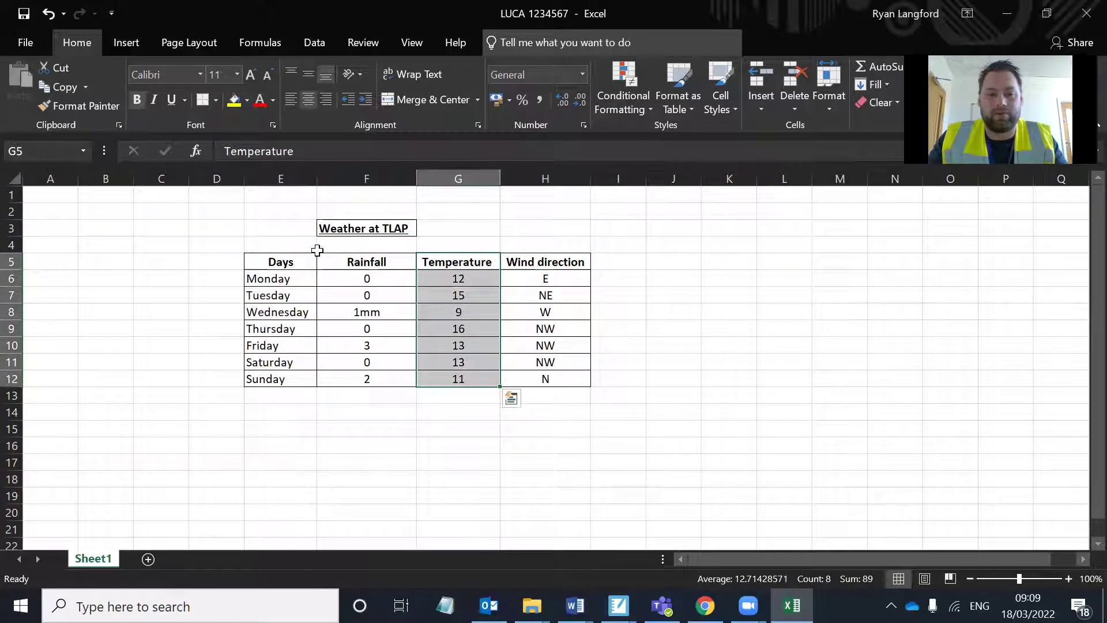
ctrl+click(270, 263)
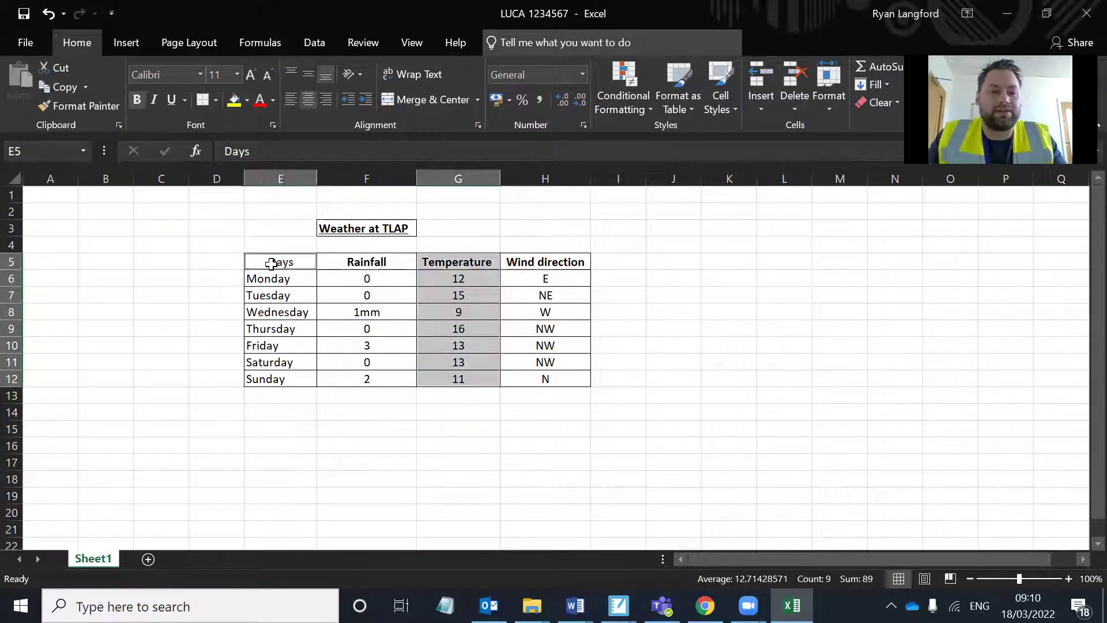
click(265, 228)
Insert a 3-D clustered column chart from the Days and Temperature columns, including their headers
drag(276, 263, 264, 373)
click(274, 295)
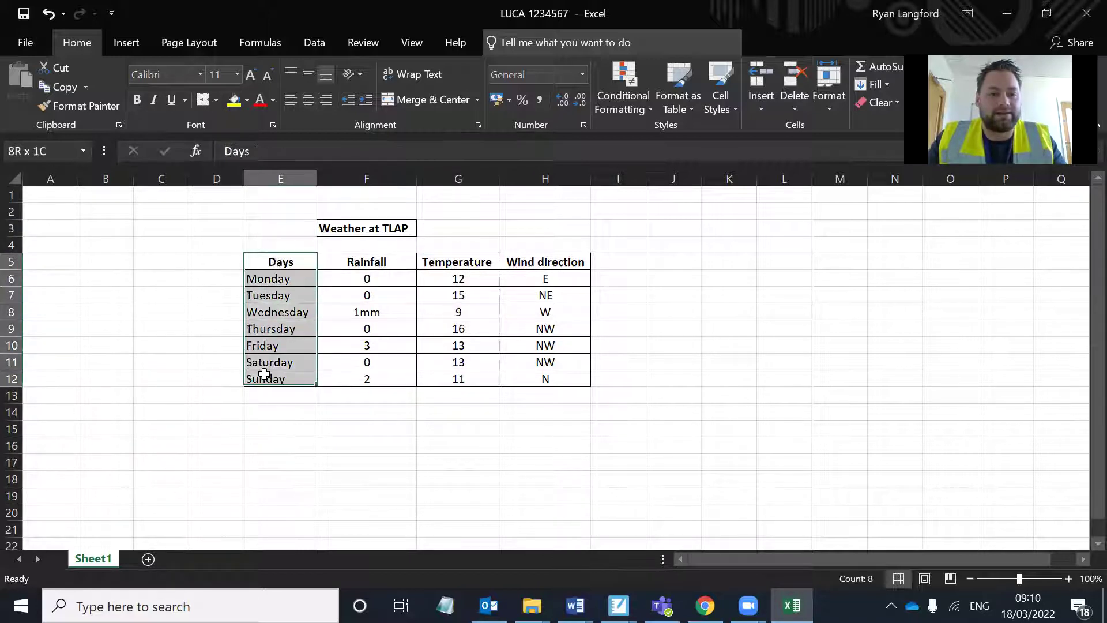
drag(475, 261, 480, 376)
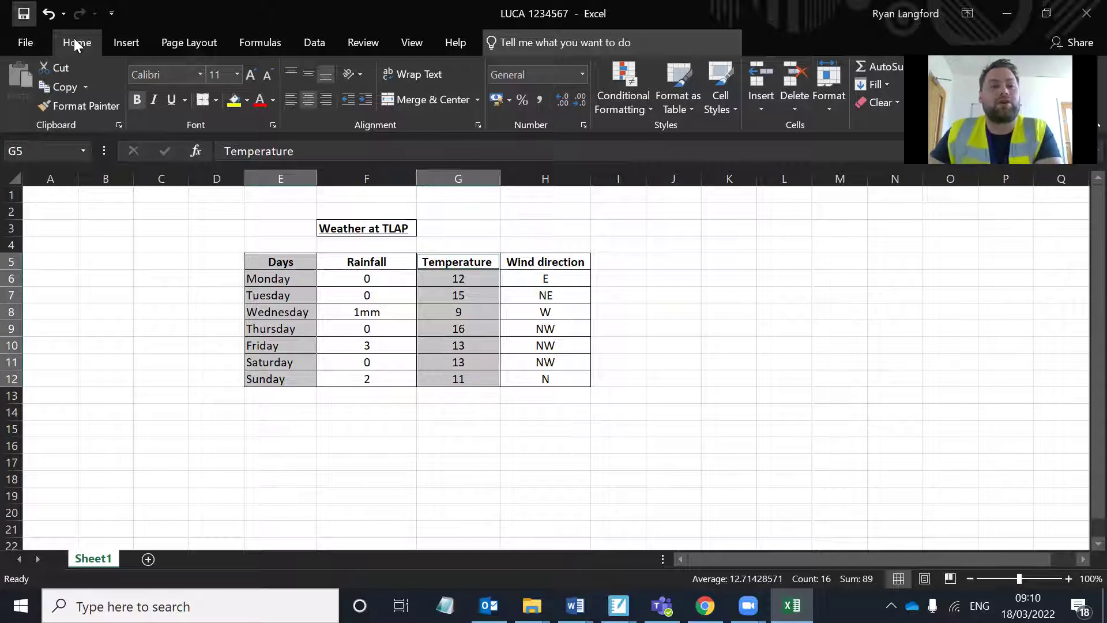
click(123, 45)
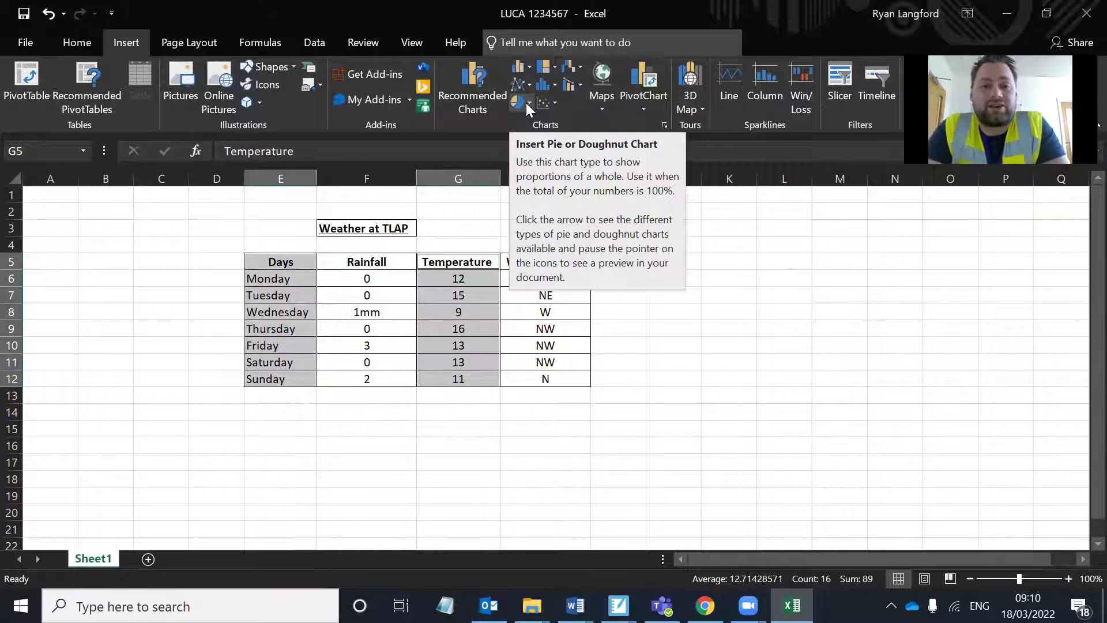
click(530, 68)
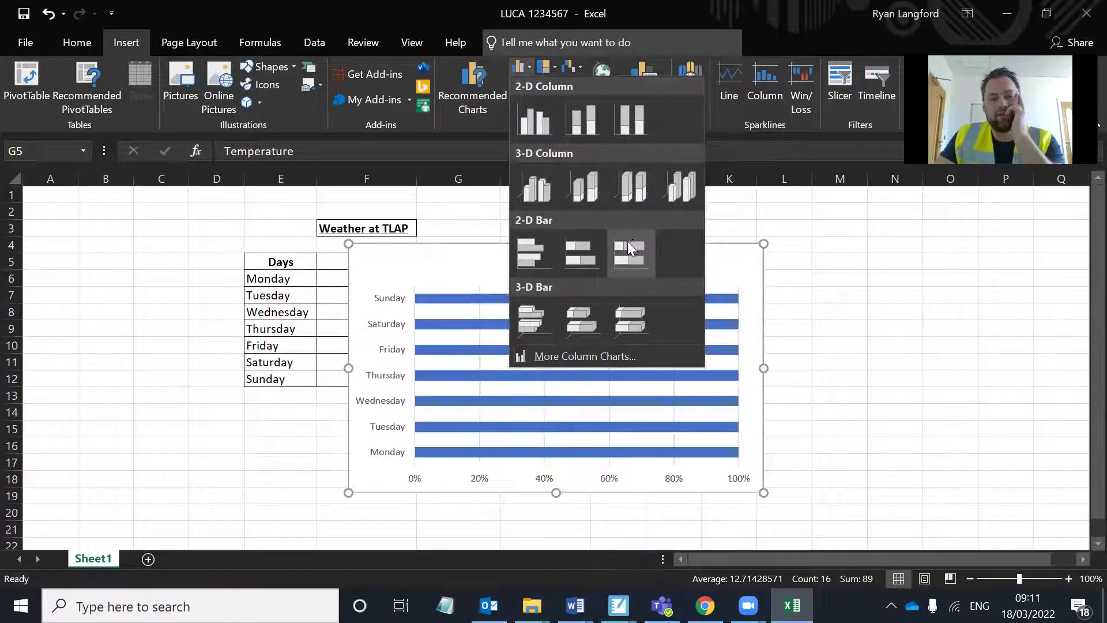
click(542, 199)
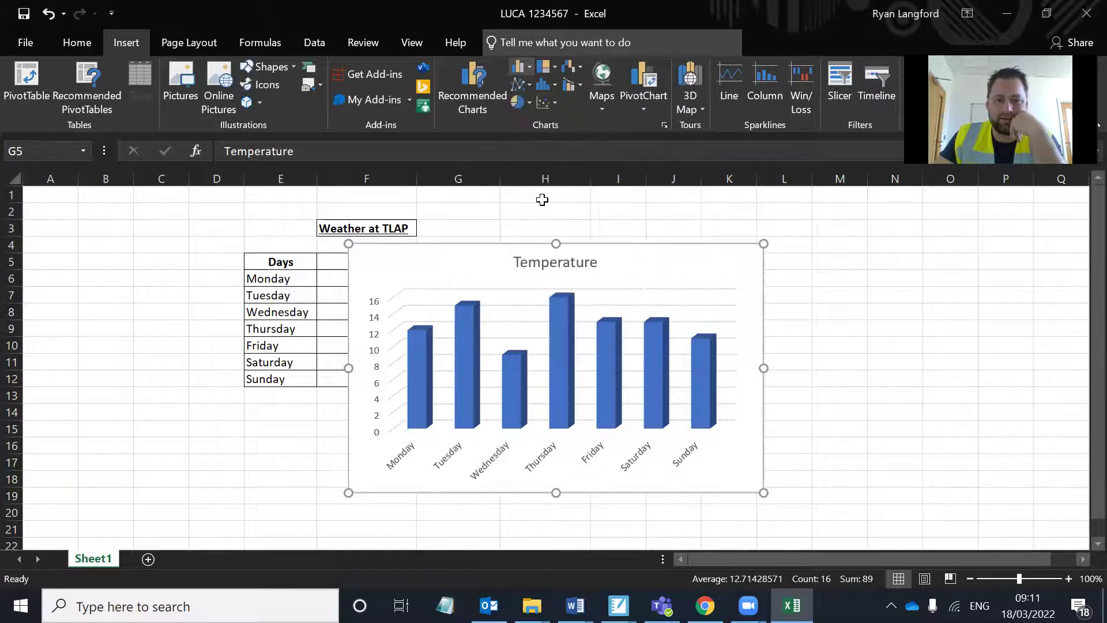
Move the temperature chart directly below the weather table so its upper edge sits at row 13
scroll(631, 271, down, 3)
scroll(631, 271, up, 3)
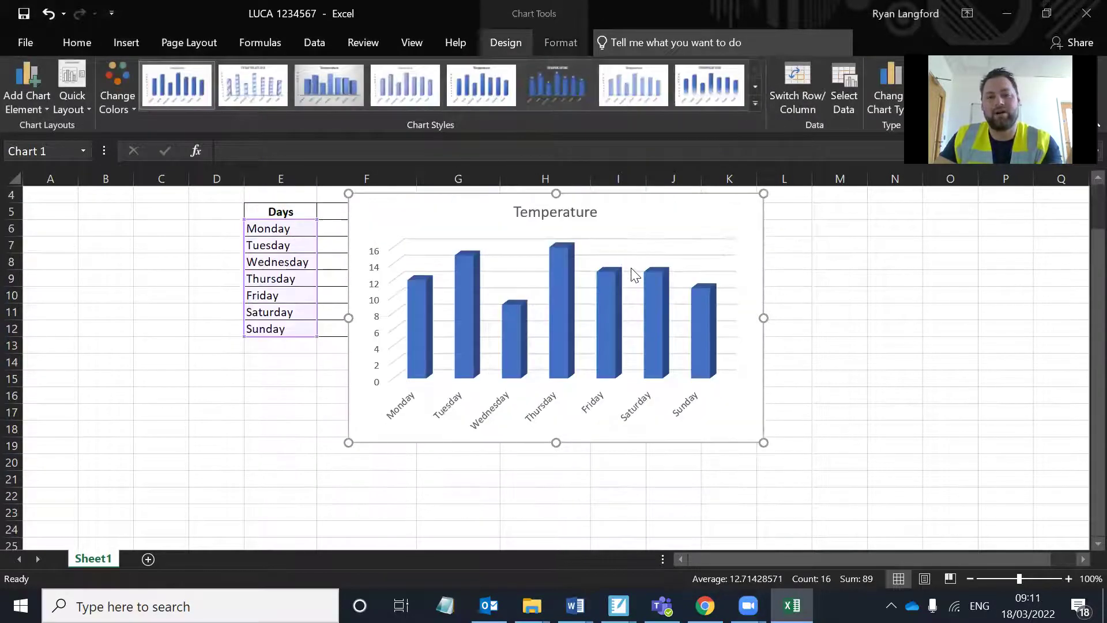
click(579, 262)
drag(477, 265, 347, 409)
scroll(366, 395, down, 4)
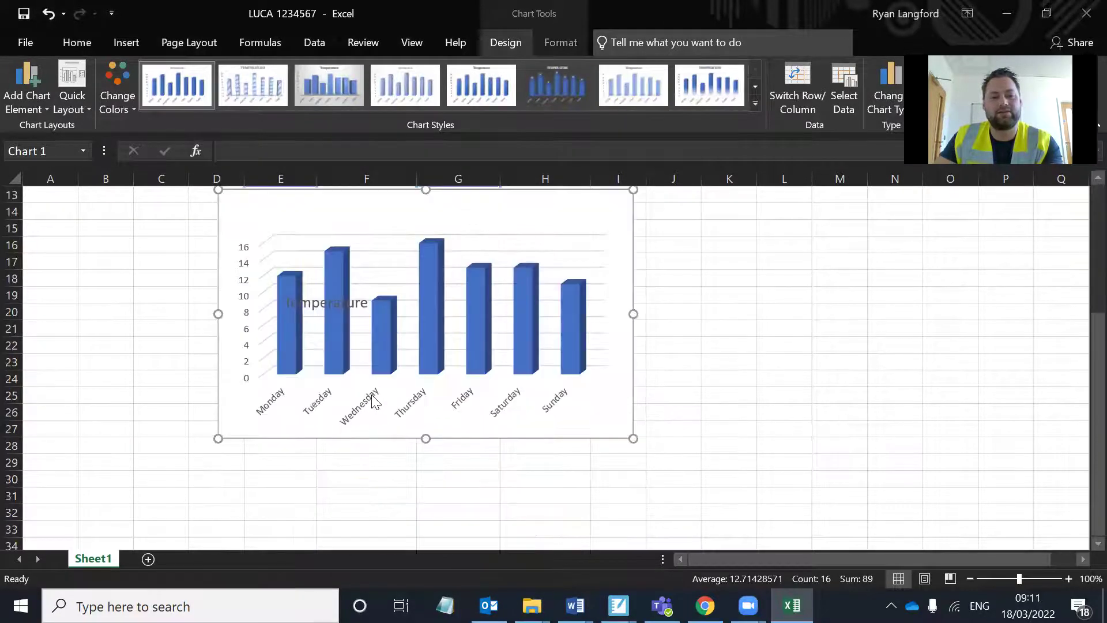
scroll(383, 323, up, 2)
drag(383, 324, 229, 320)
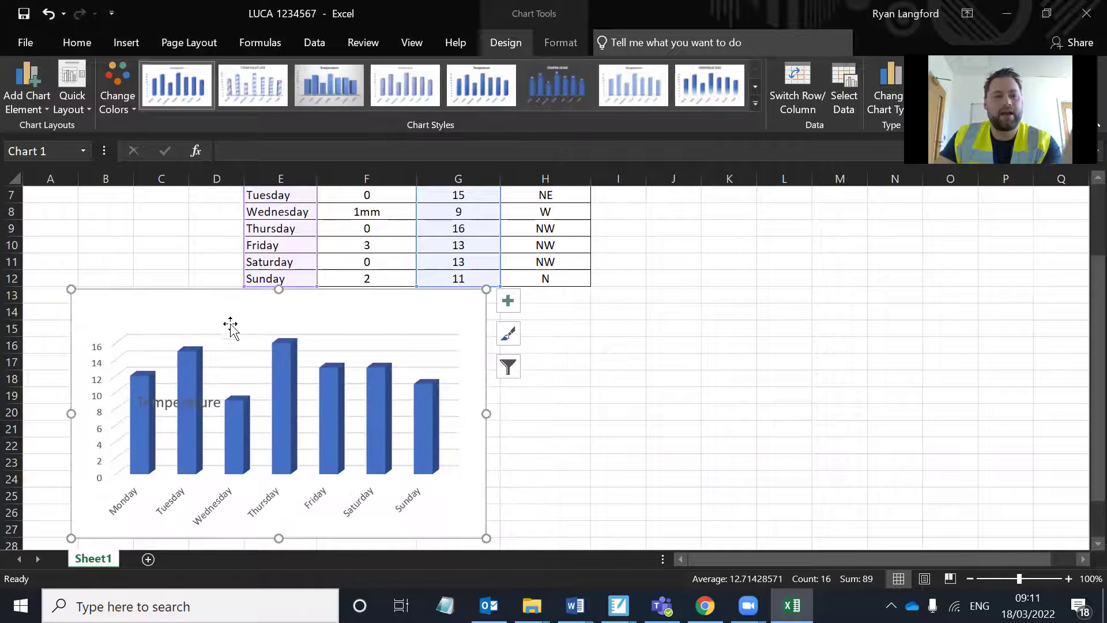
Examine the temperature chart against its source data in the Days and Temperature columns
scroll(304, 252, up, 1)
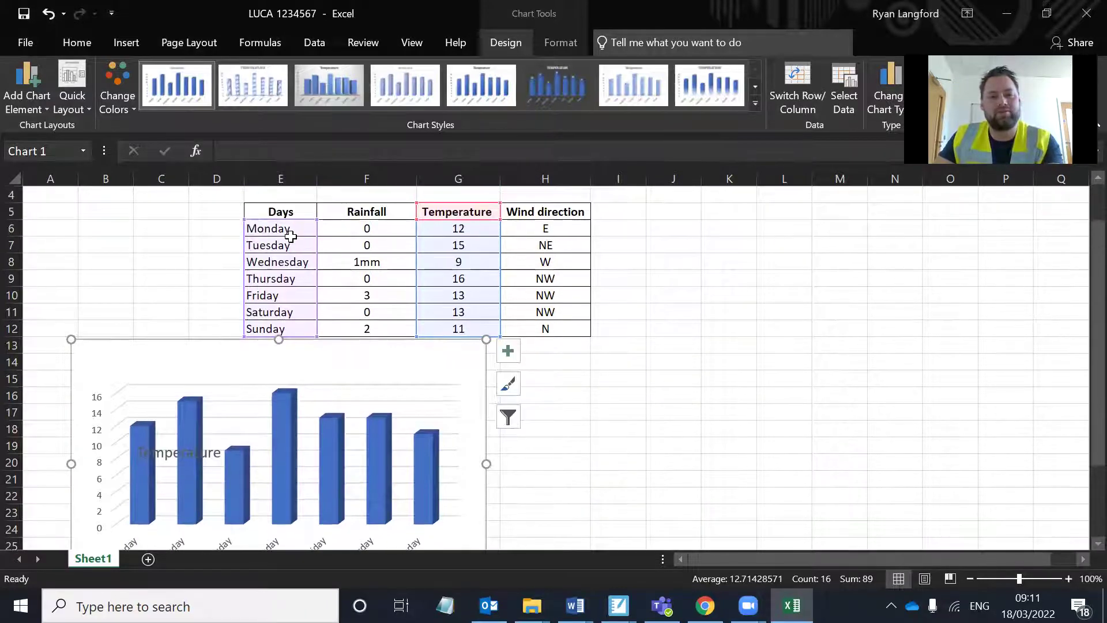
scroll(294, 237, down, 1)
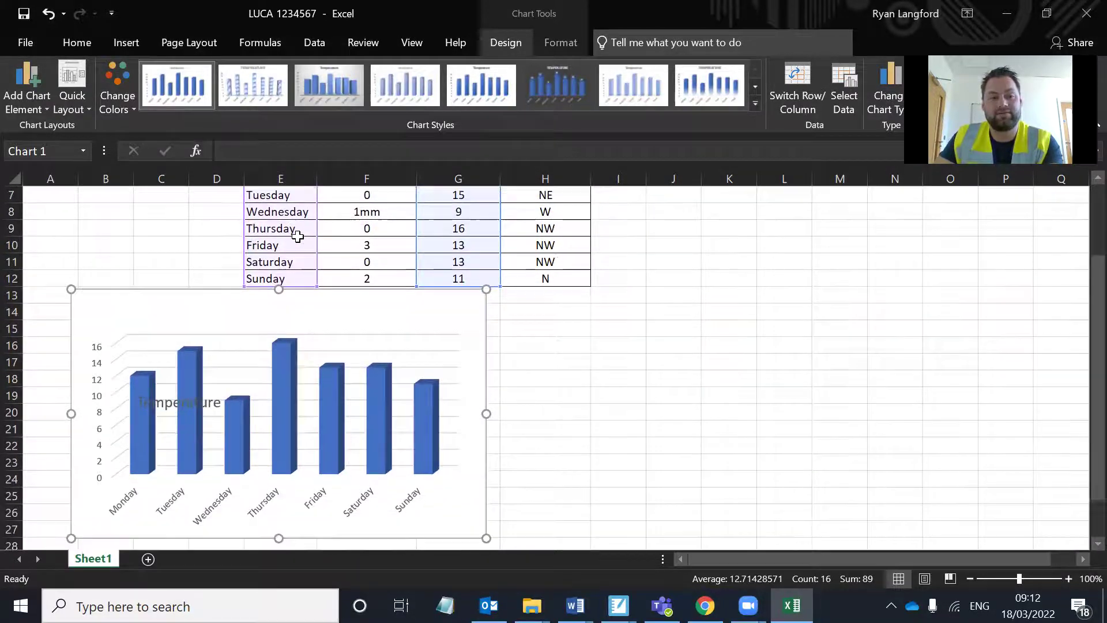
scroll(299, 236, up, 2)
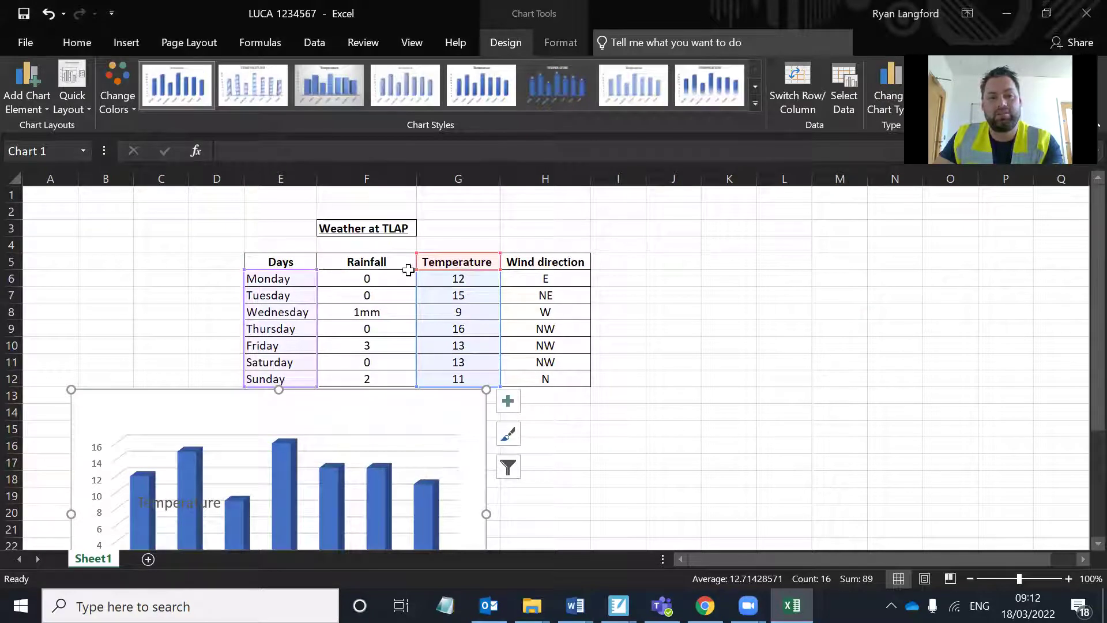
click(456, 300)
scroll(346, 429, down, 1)
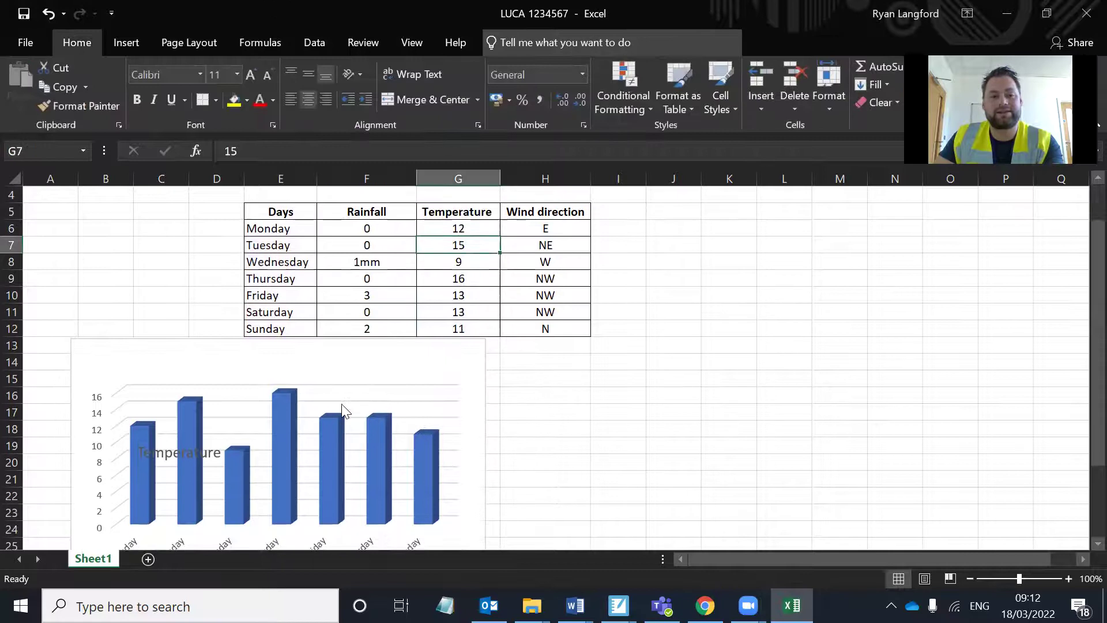
click(307, 405)
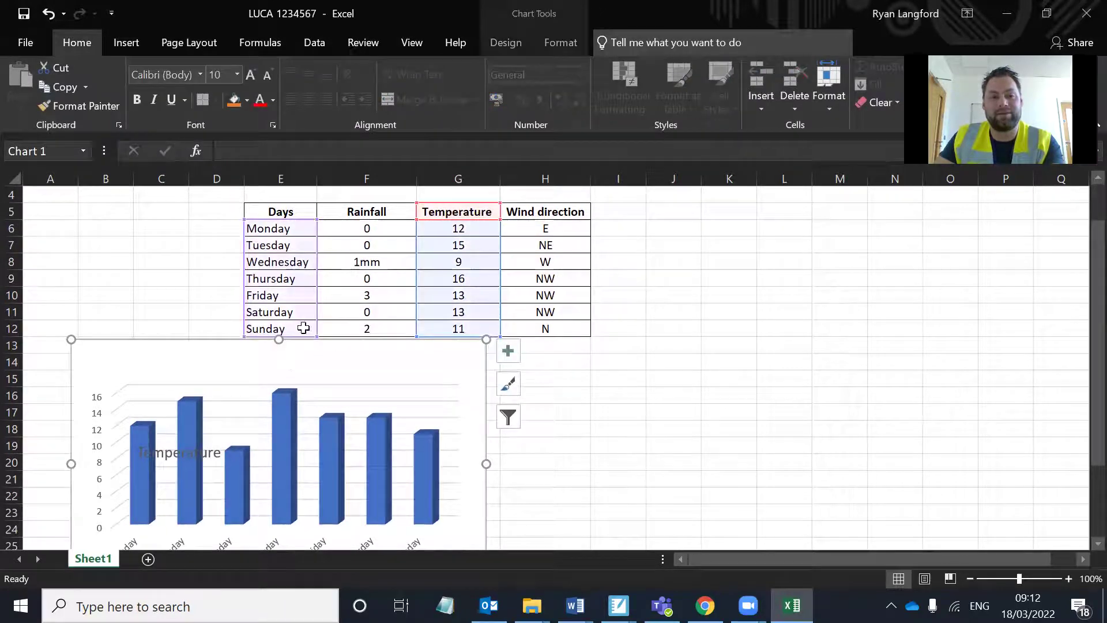
scroll(454, 276, up, 1)
scroll(454, 279, down, 1)
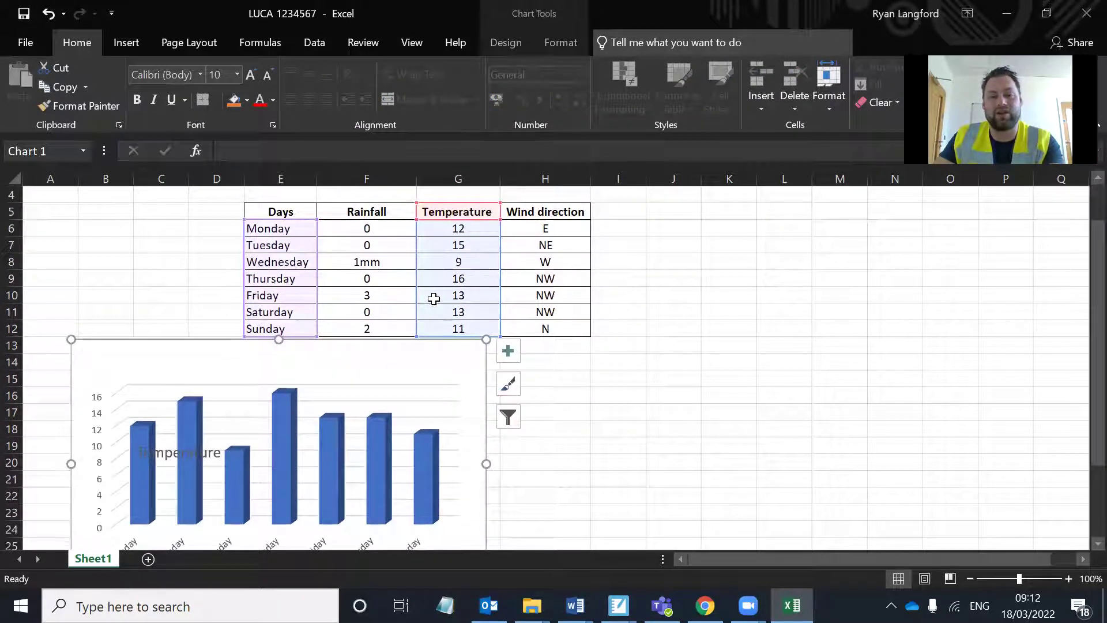
Reposition the chart title "Temperature" above the columns, near the middle of the chart's upper edge
drag(182, 455, 308, 348)
scroll(324, 389, down, 2)
scroll(324, 388, up, 1)
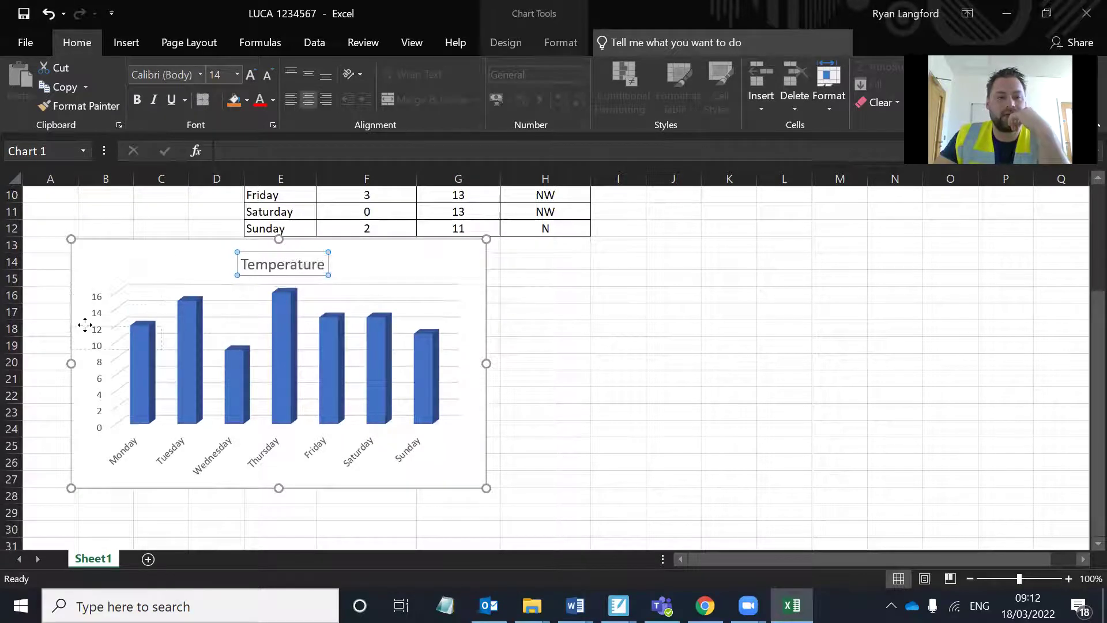
drag(265, 264, 277, 255)
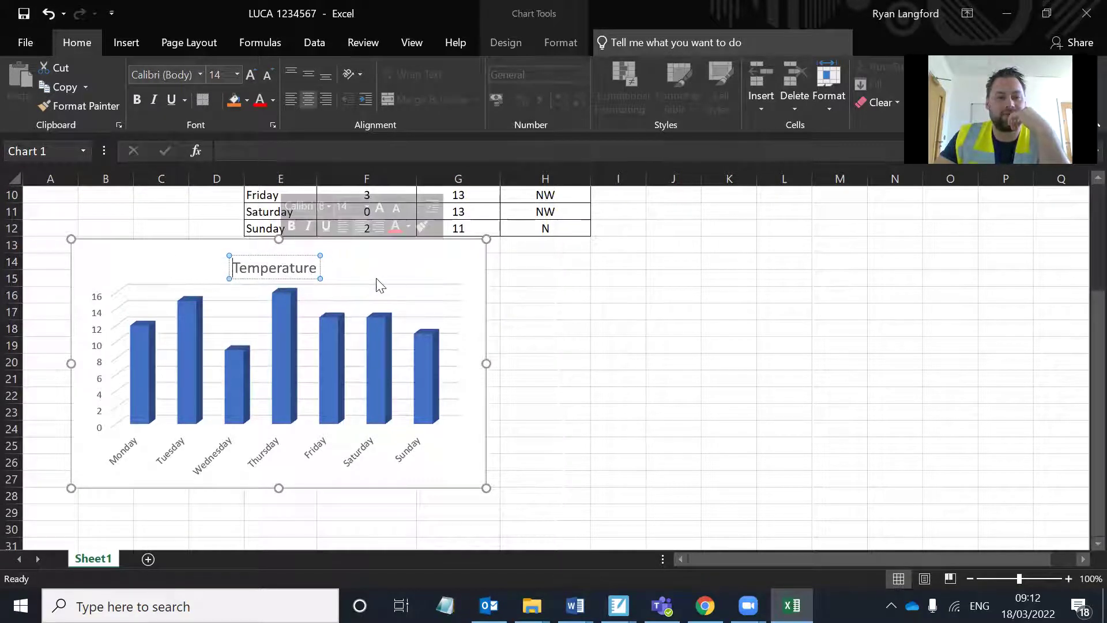
click(375, 296)
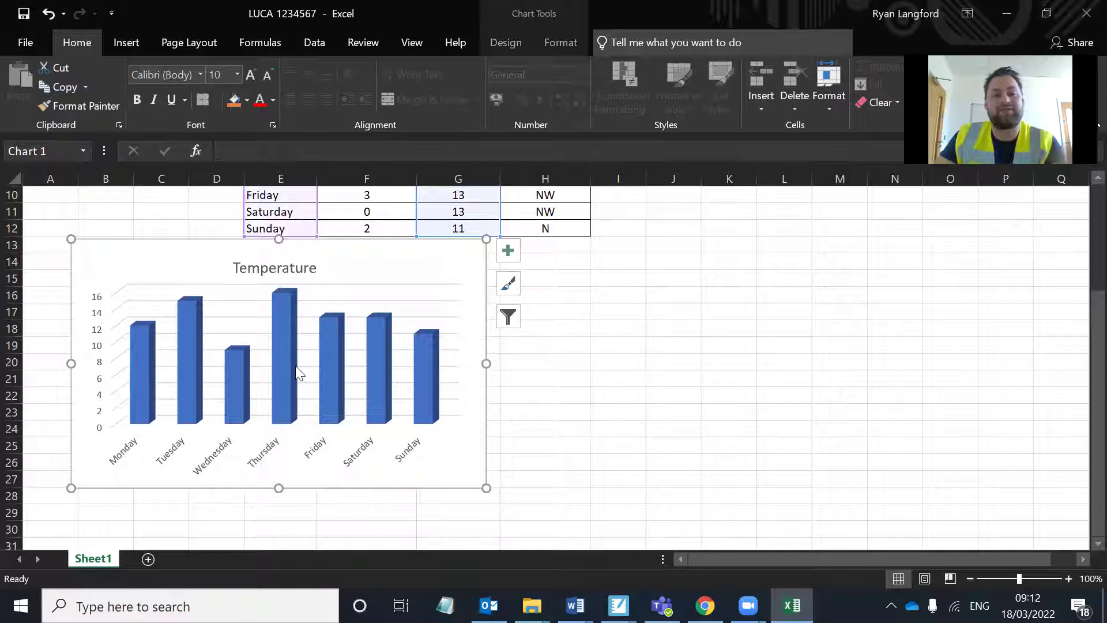
Compare the finished chart with the table and inspect the values of the Thursday and Wednesday columns
scroll(295, 366, up, 3)
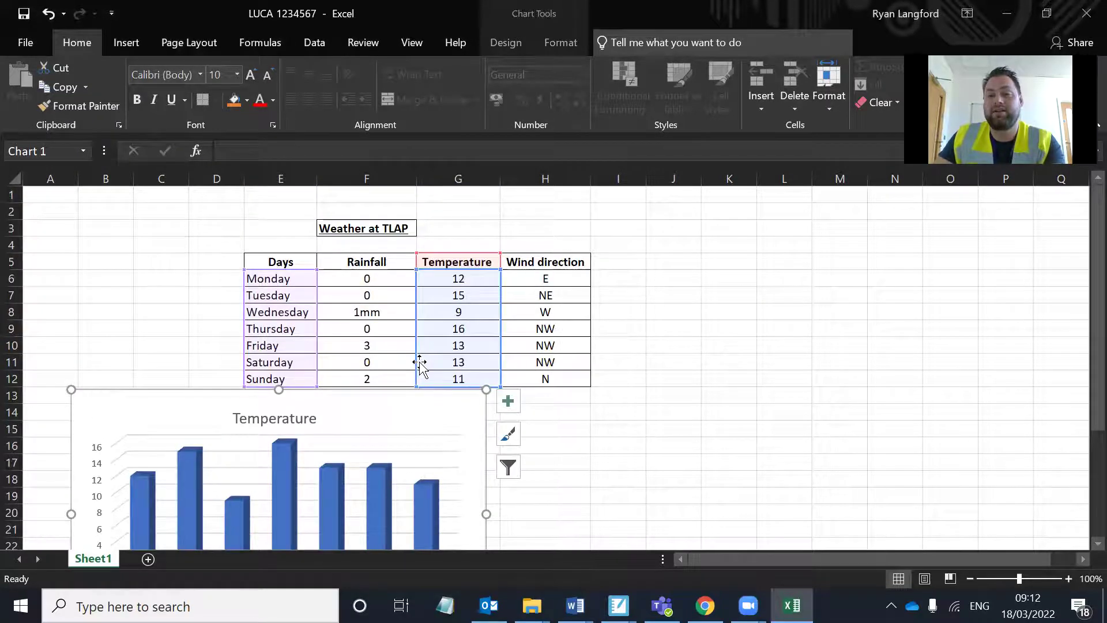
scroll(425, 366, down, 2)
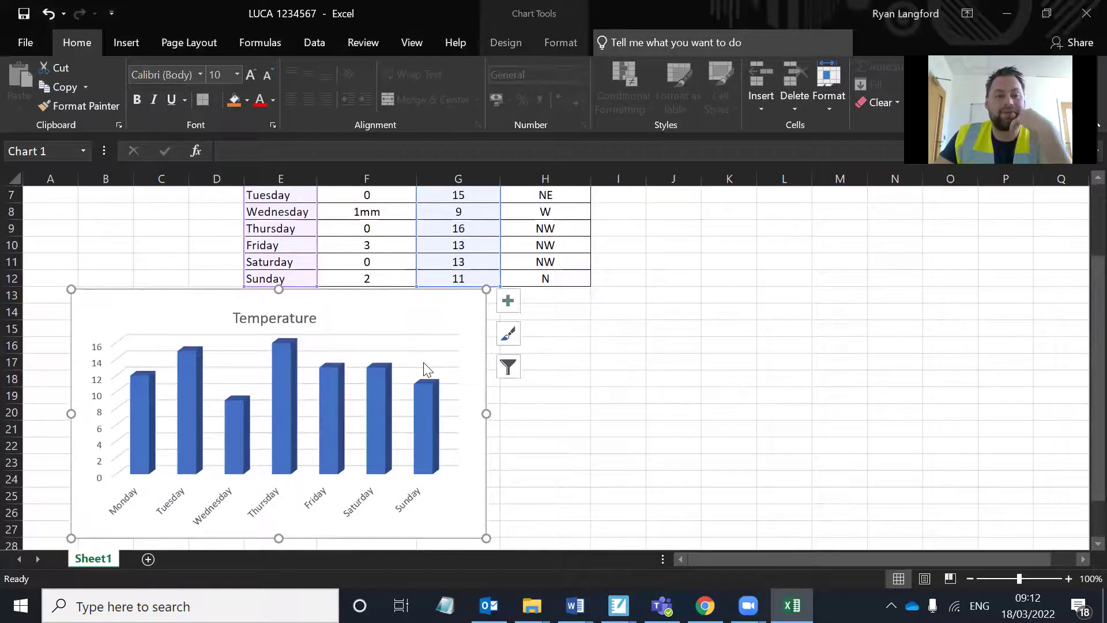
scroll(348, 375, down, 1)
scroll(354, 376, up, 1)
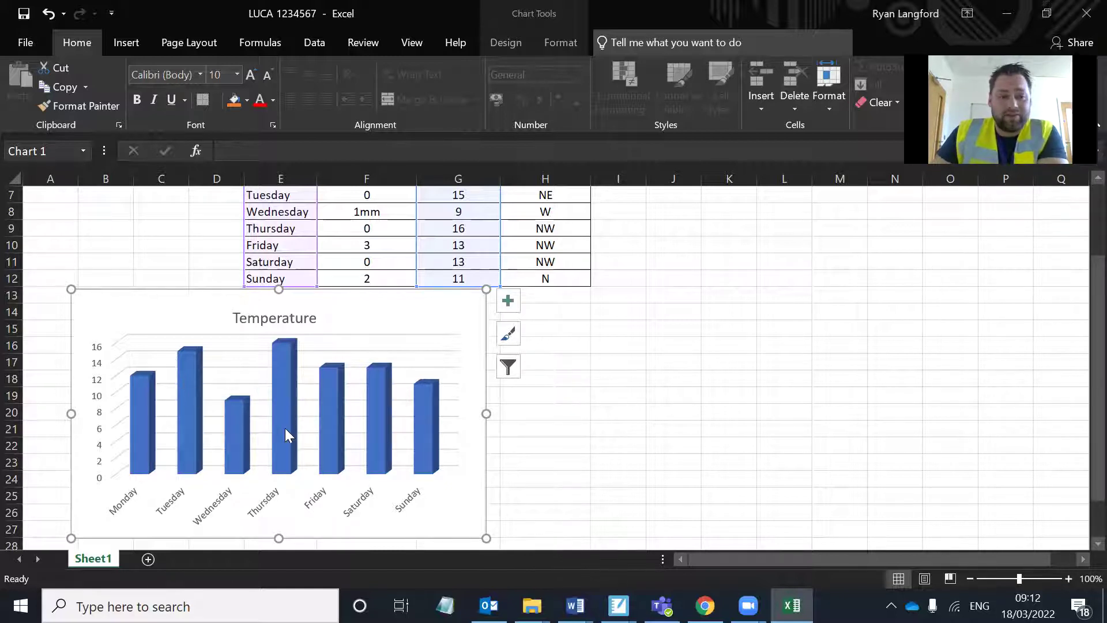
mouse_move(288, 344)
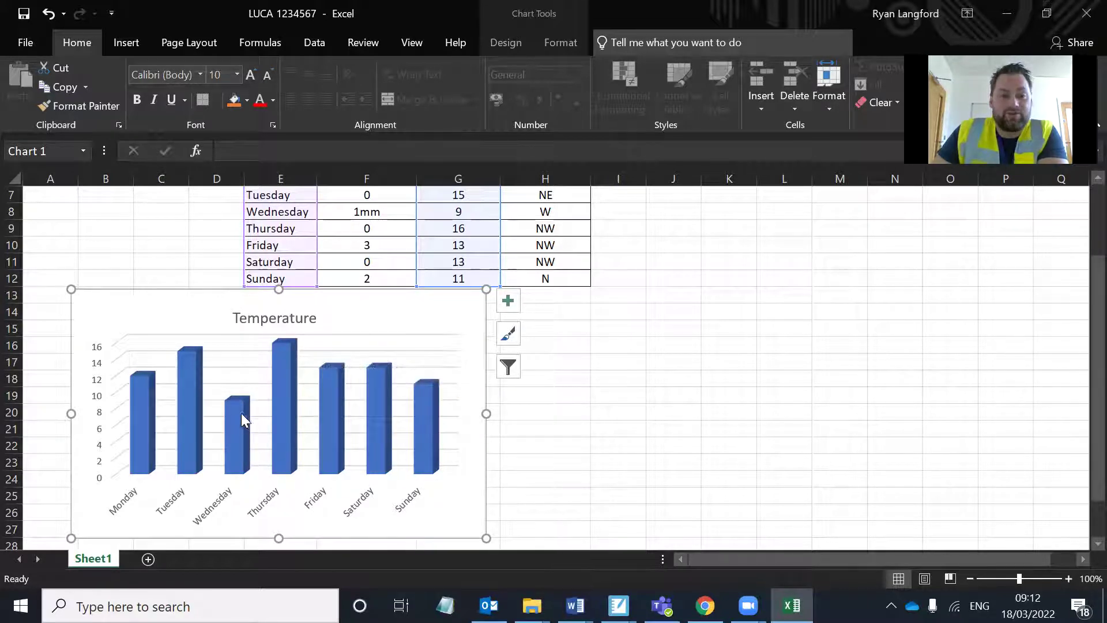
mouse_move(238, 411)
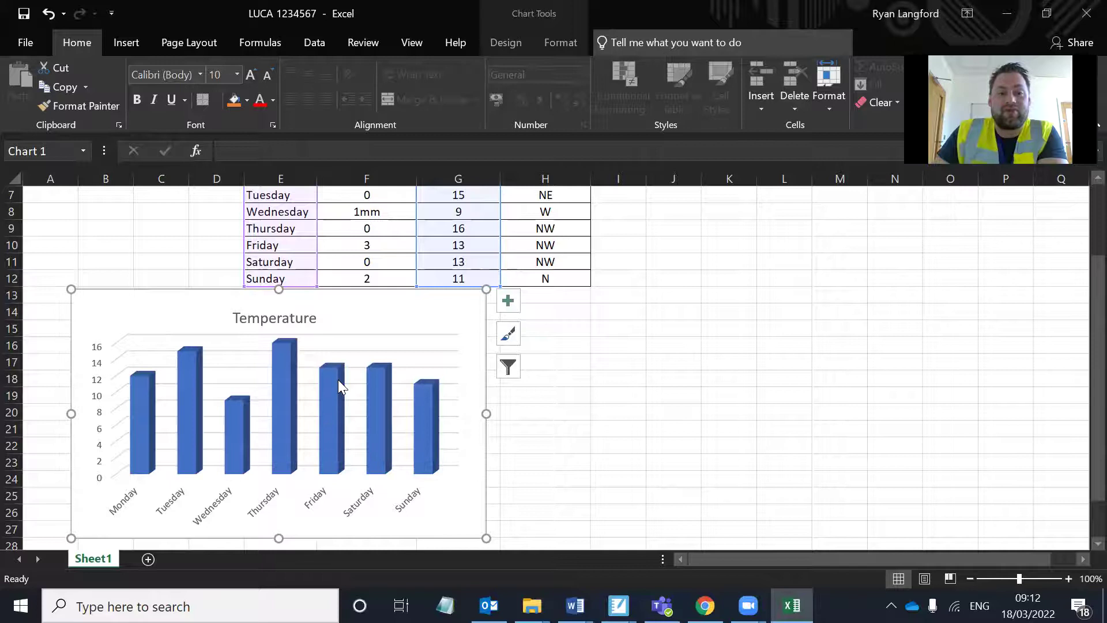
mouse_move(388, 367)
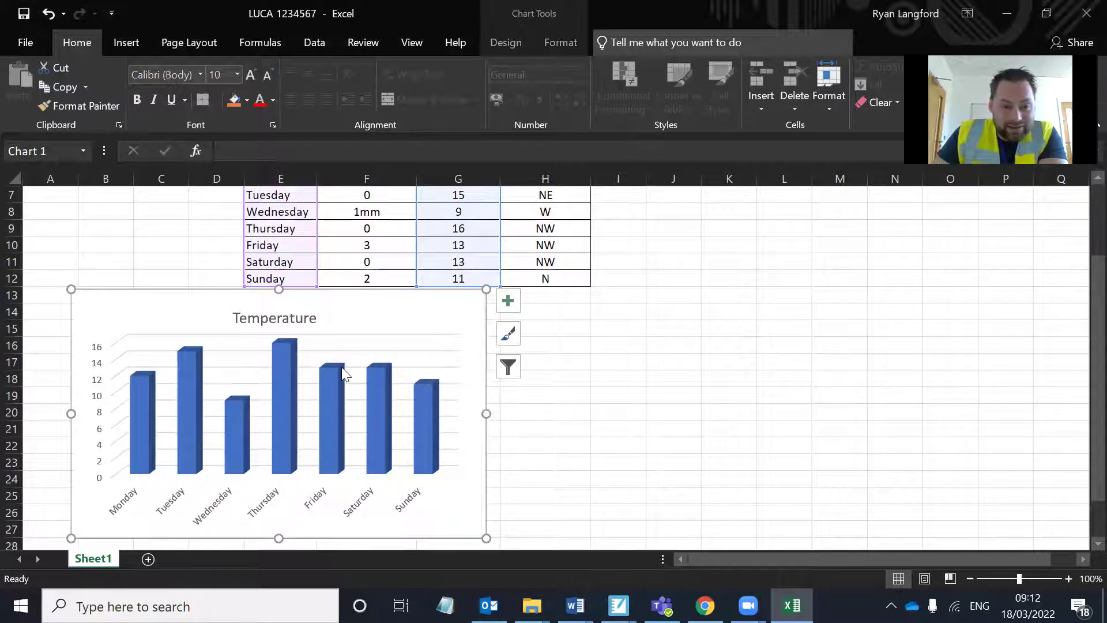
mouse_move(339, 373)
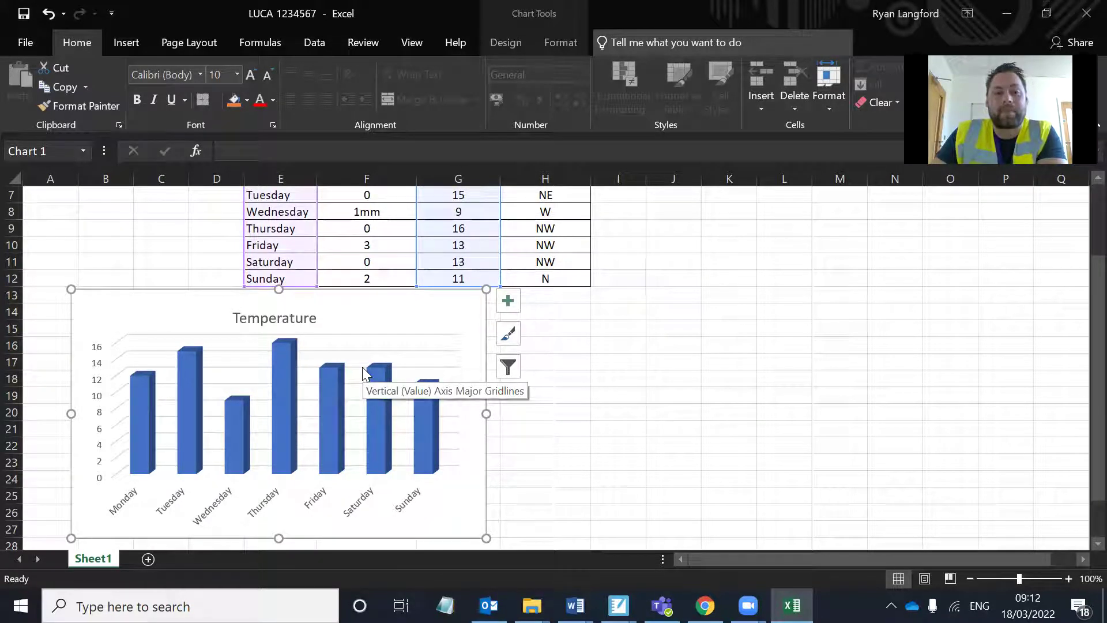
mouse_move(288, 371)
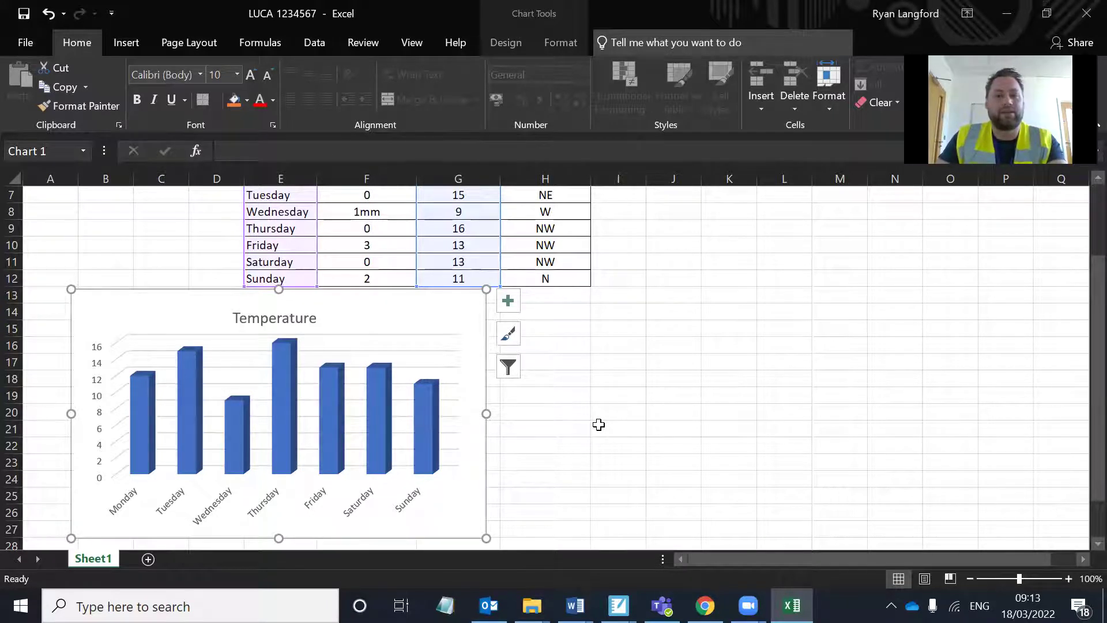
scroll(592, 387, up, 2)
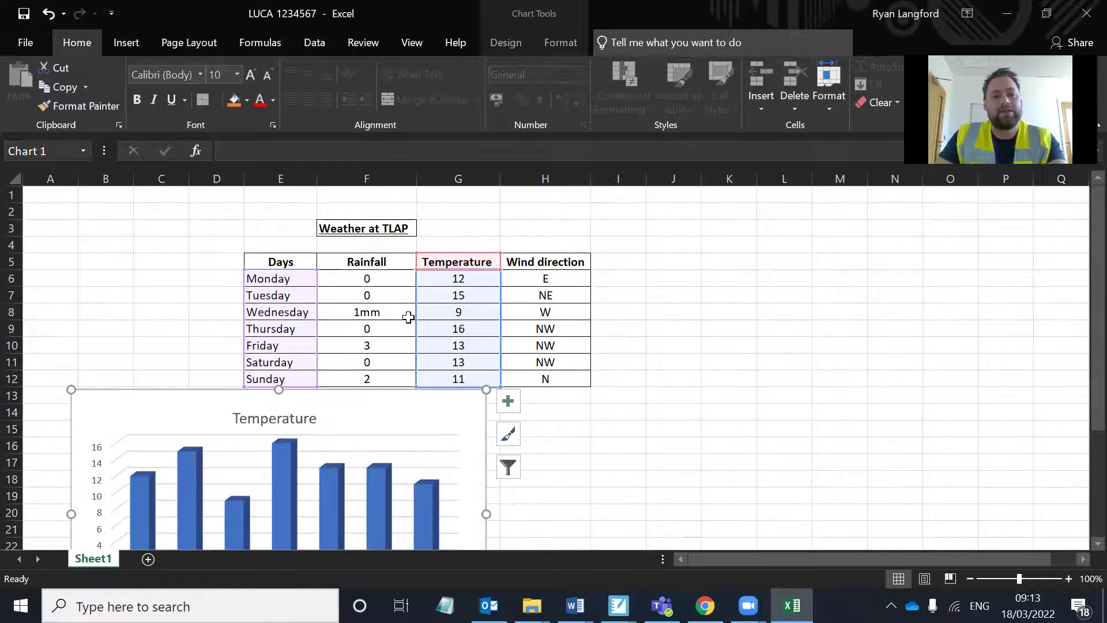
click(388, 298)
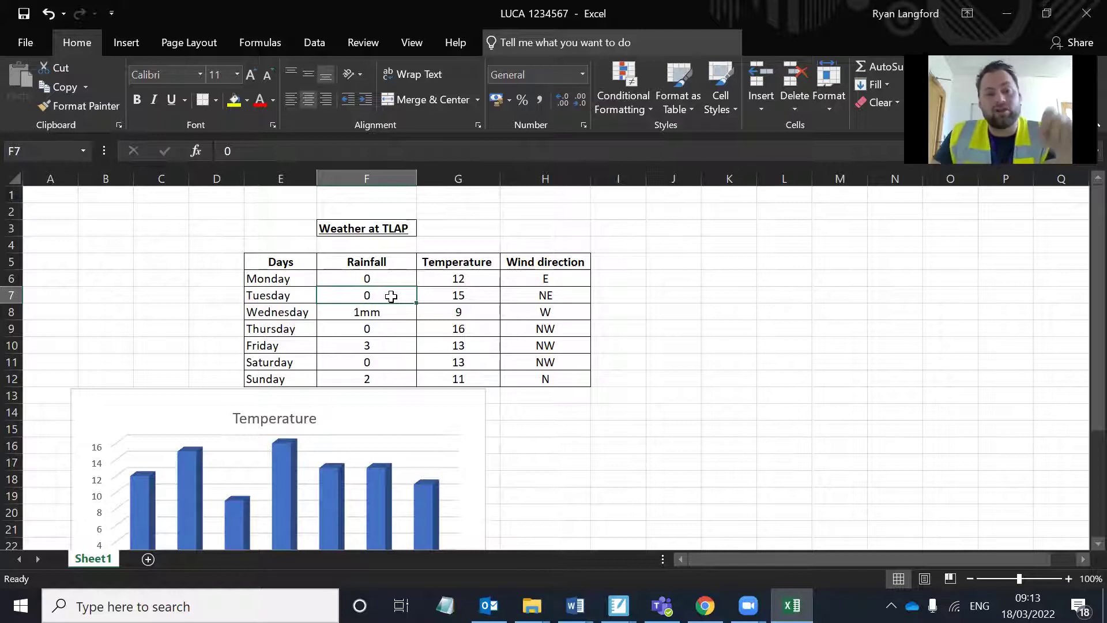
scroll(391, 296, down, 2)
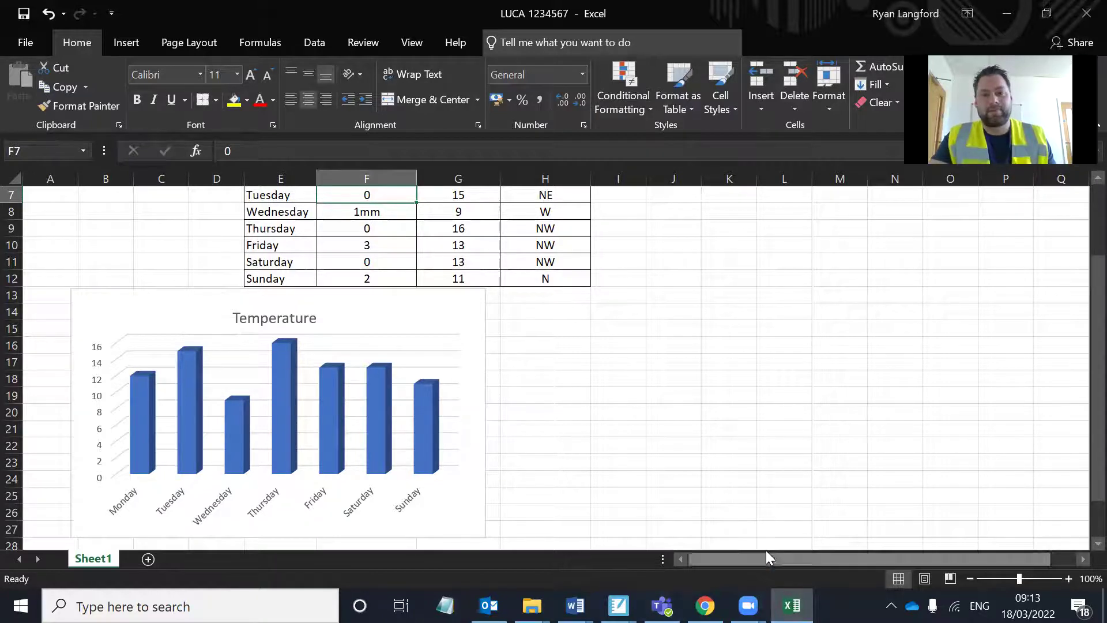
Try several styles on the temperature chart and apply the white-background one with a bold title, shaded blue columns and no column shadows
click(428, 359)
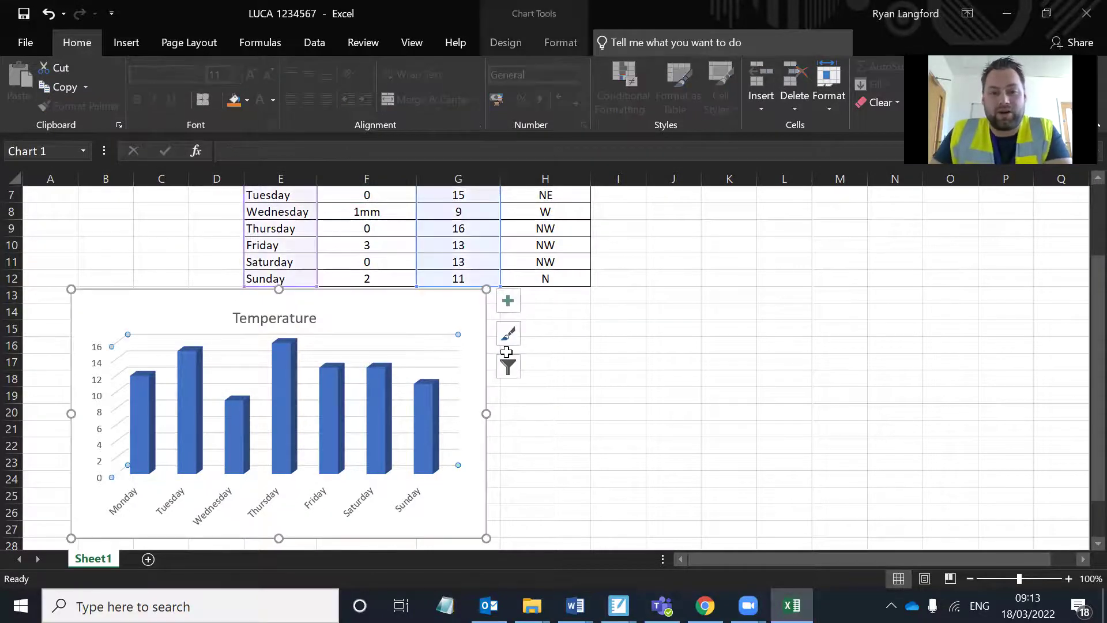
click(507, 341)
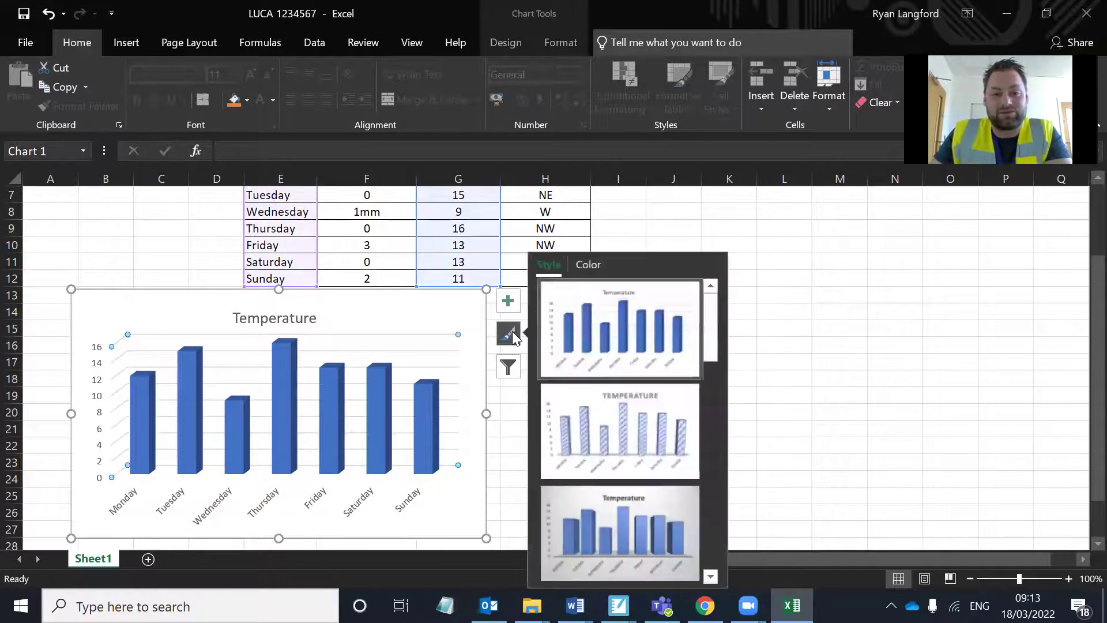
click(613, 445)
scroll(613, 445, down, 3)
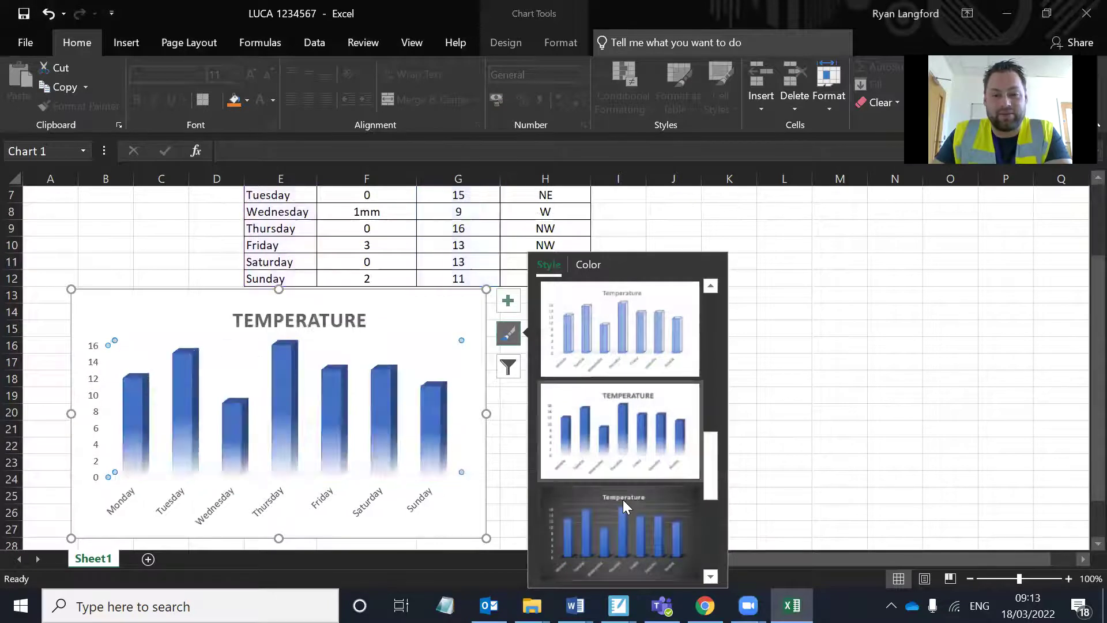
scroll(627, 445, down, 3)
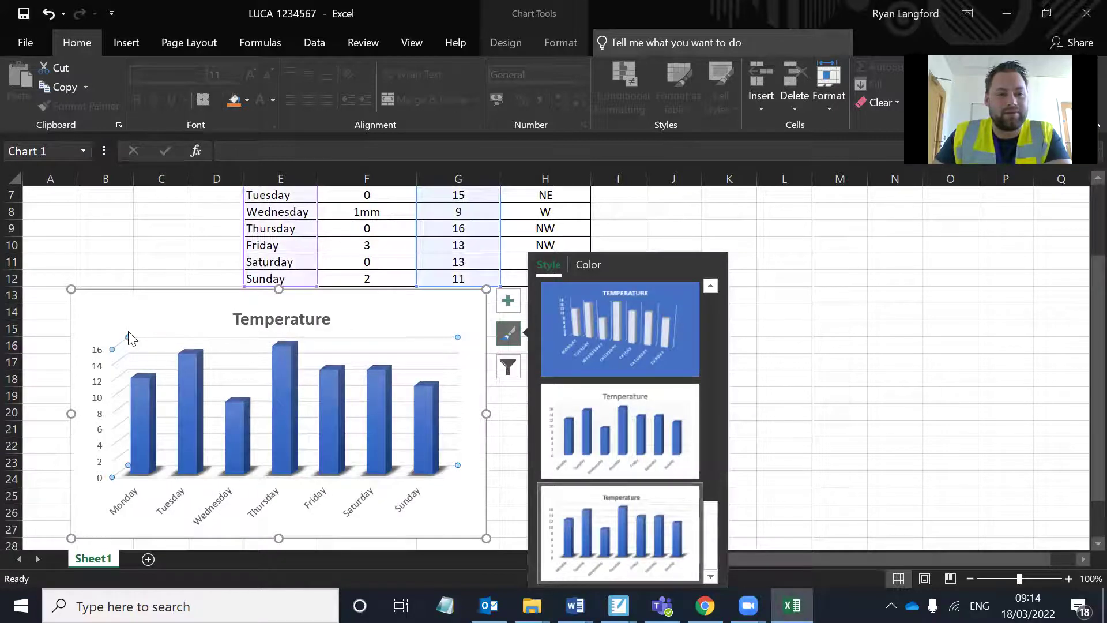
click(637, 323)
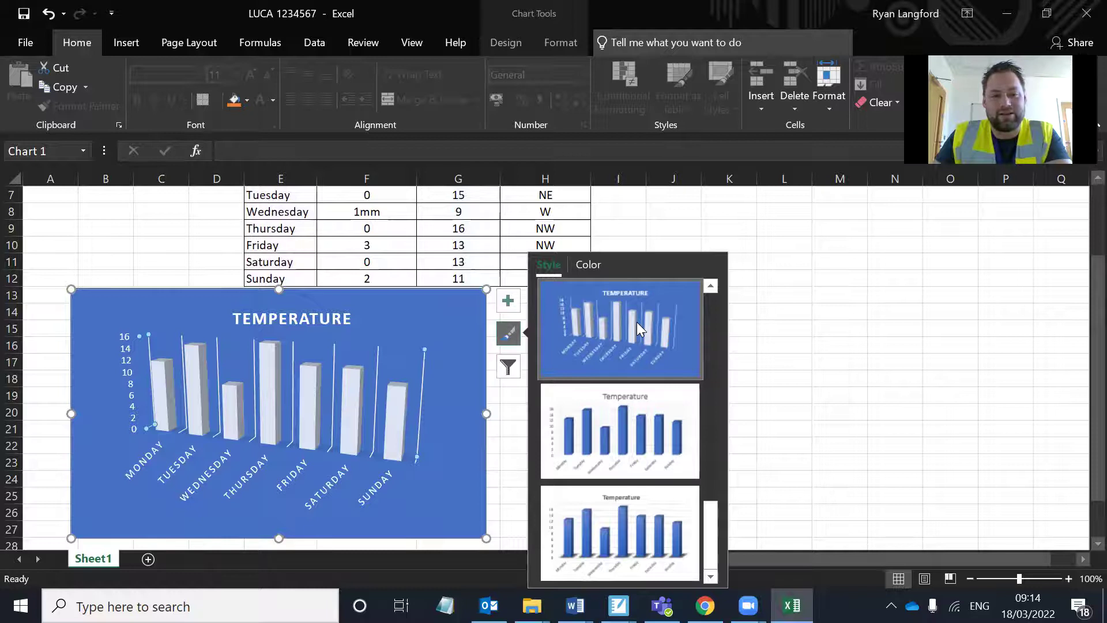
scroll(616, 370, up, 3)
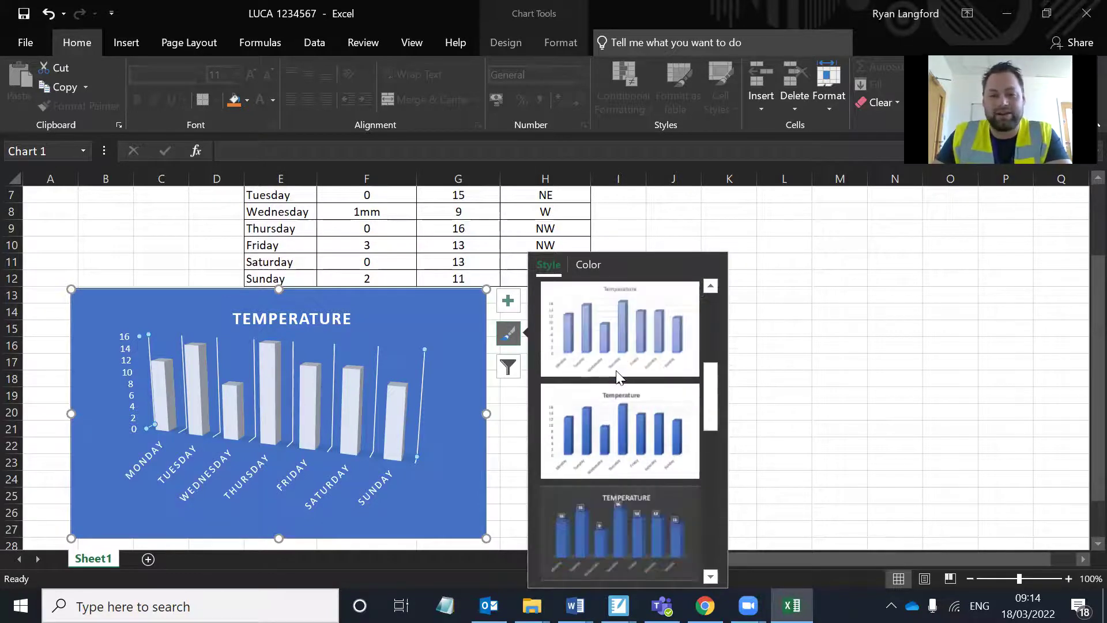
click(624, 408)
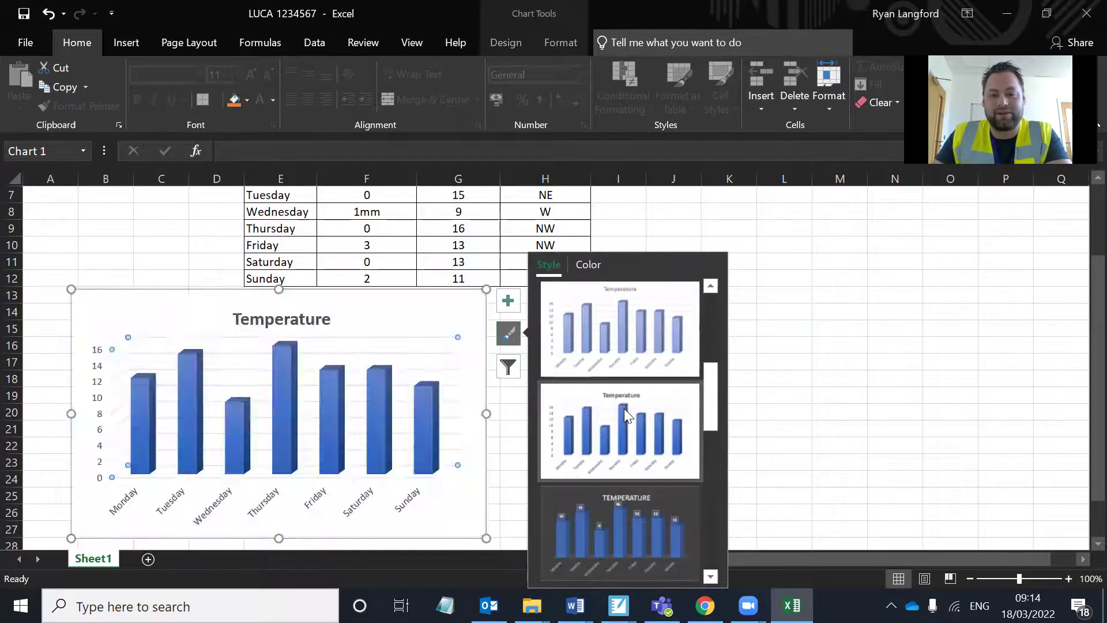
Recolour the chart columns with the gold Monochromatic palette, then deselect the chart and review it with the table
click(590, 265)
drag(708, 340, 708, 482)
drag(717, 414, 714, 312)
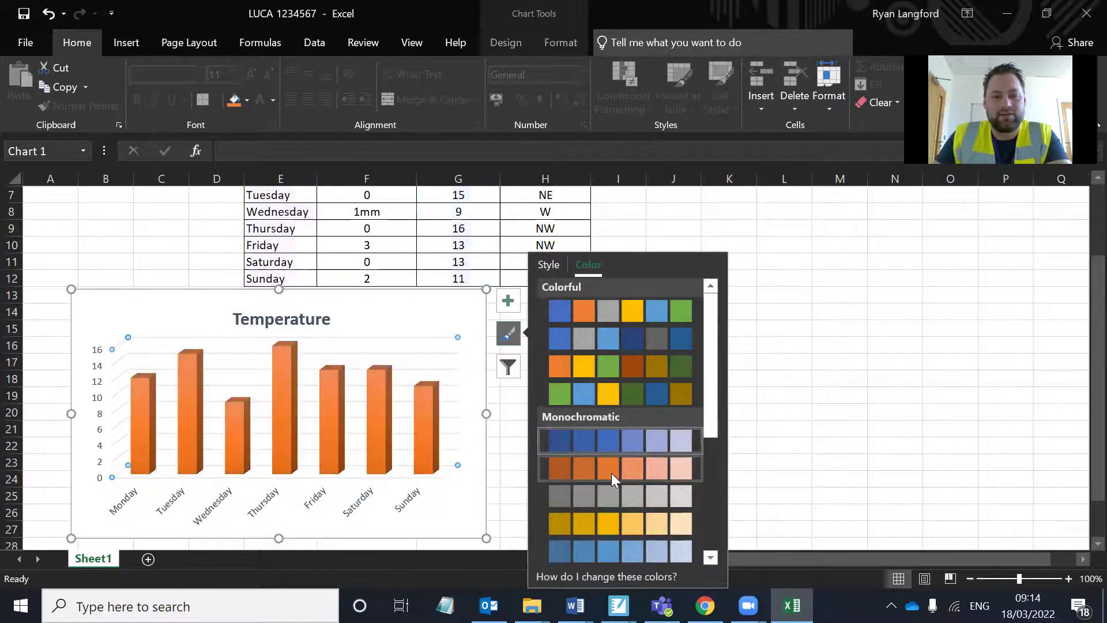
click(618, 520)
click(783, 410)
scroll(632, 354, up, 2)
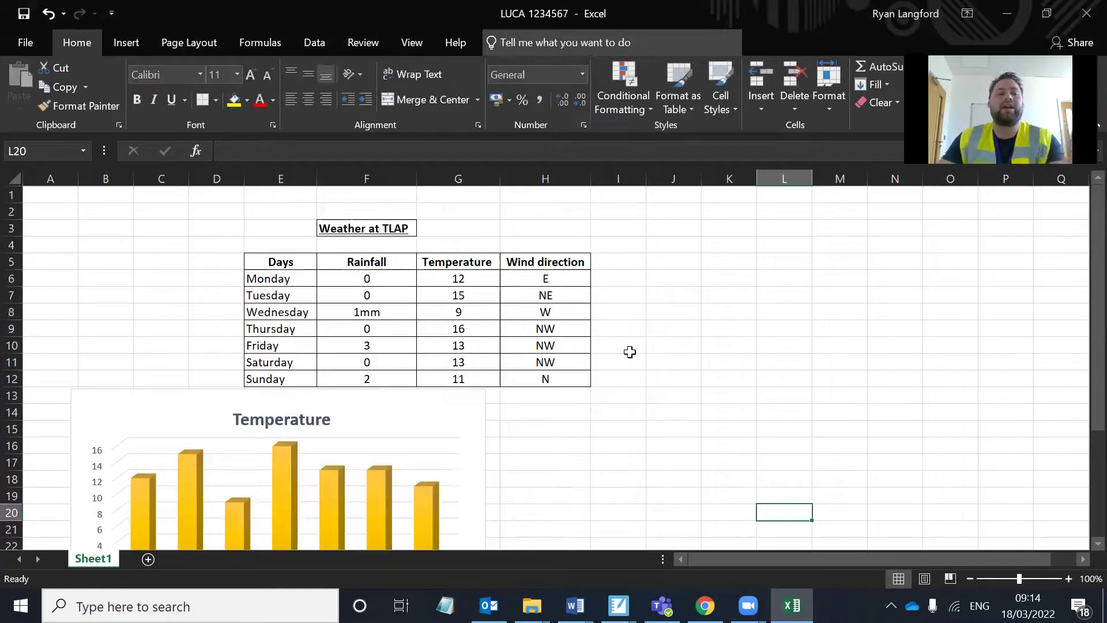
scroll(583, 346, down, 2)
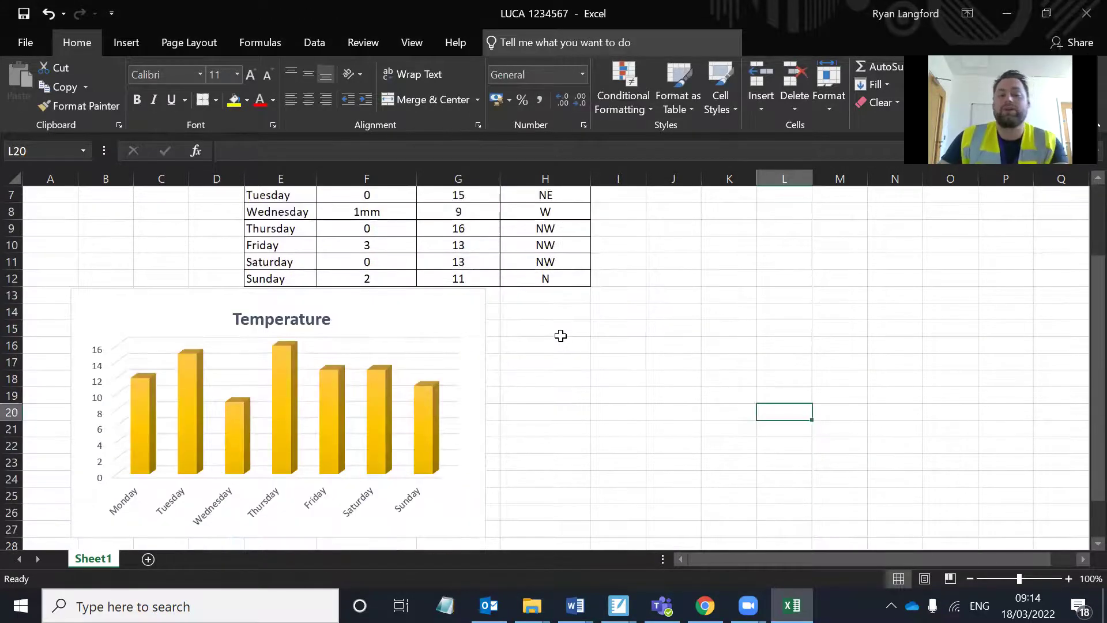